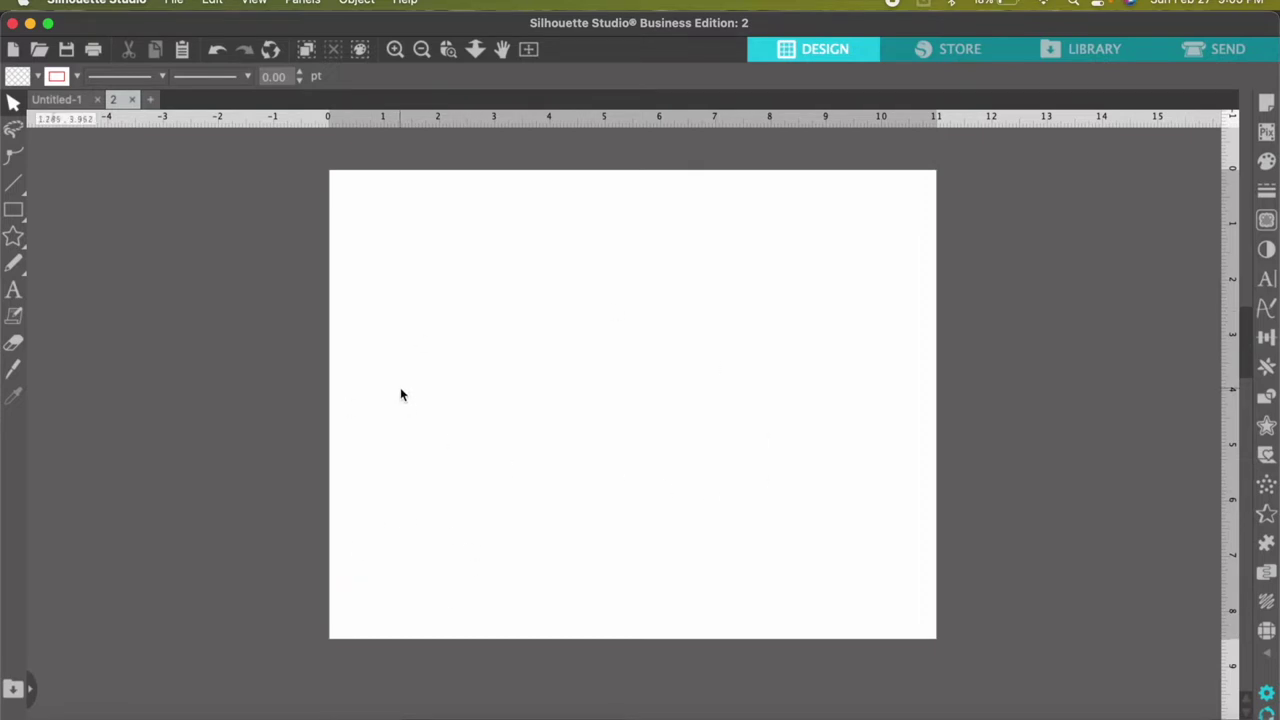
Set up the page with machine None and the Letter (8.500 x 11.000 in) media size
click(1265, 106)
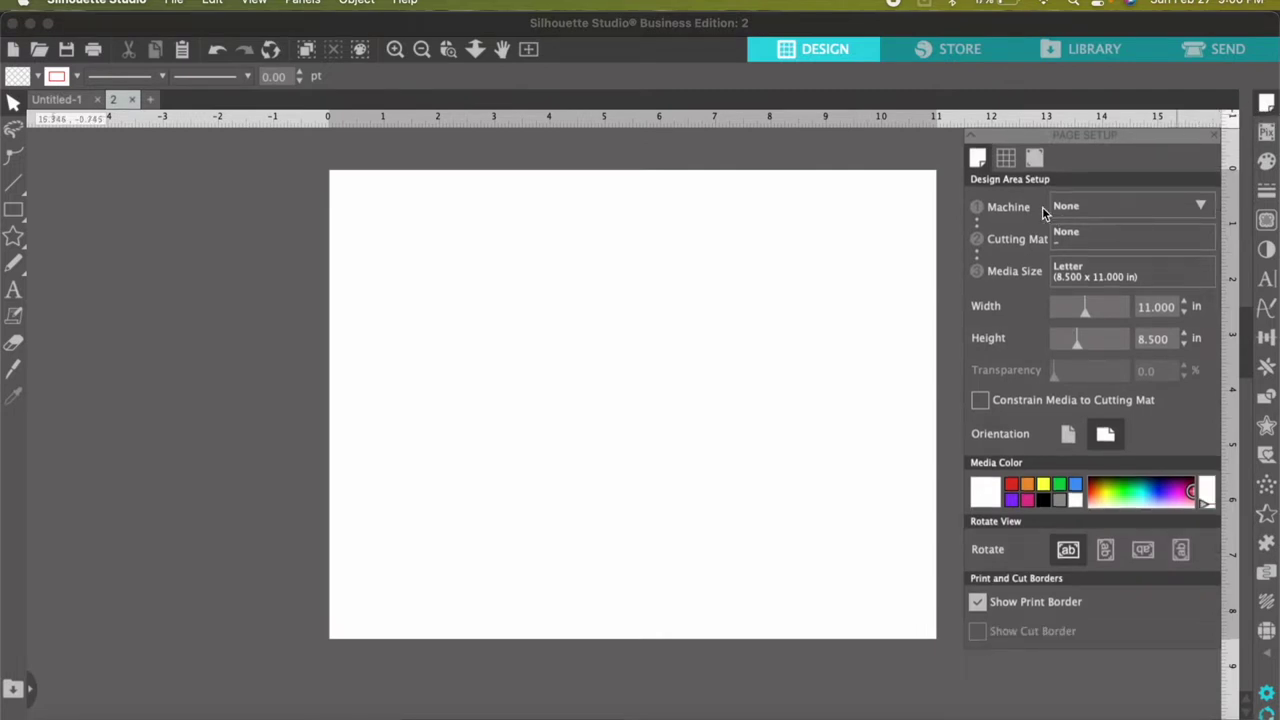
click(1093, 202)
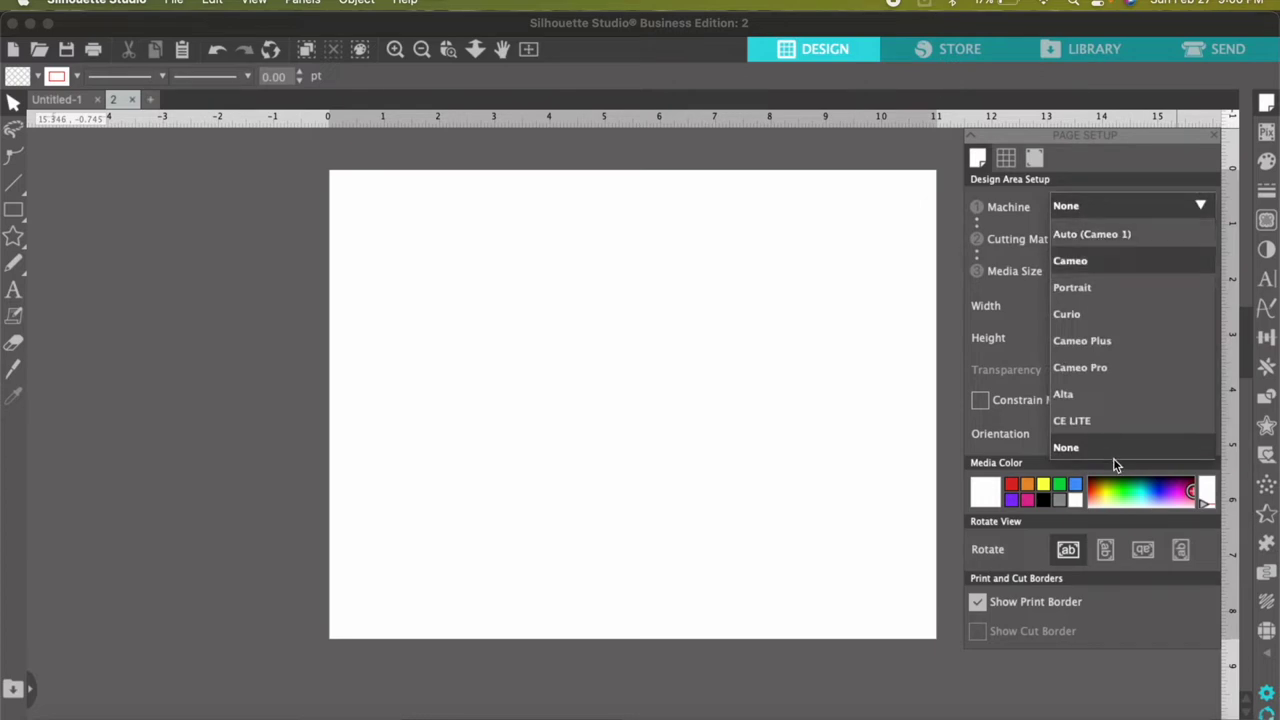
click(1106, 447)
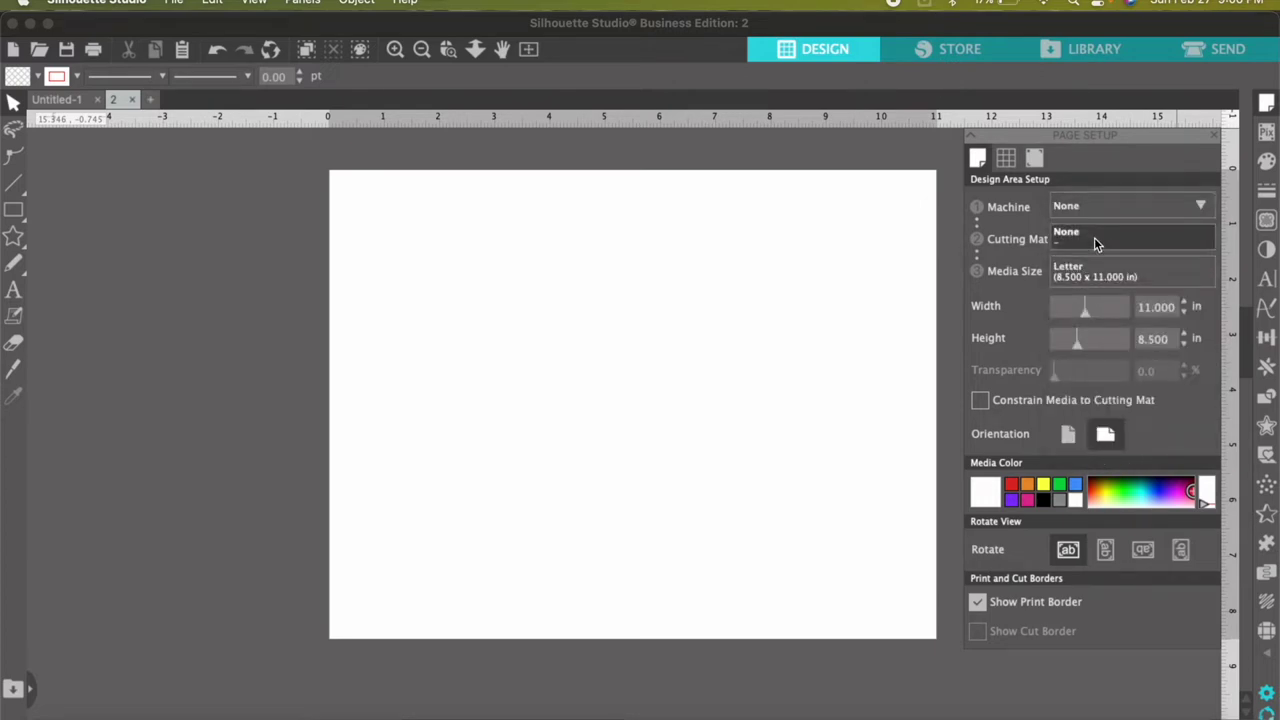
click(1096, 278)
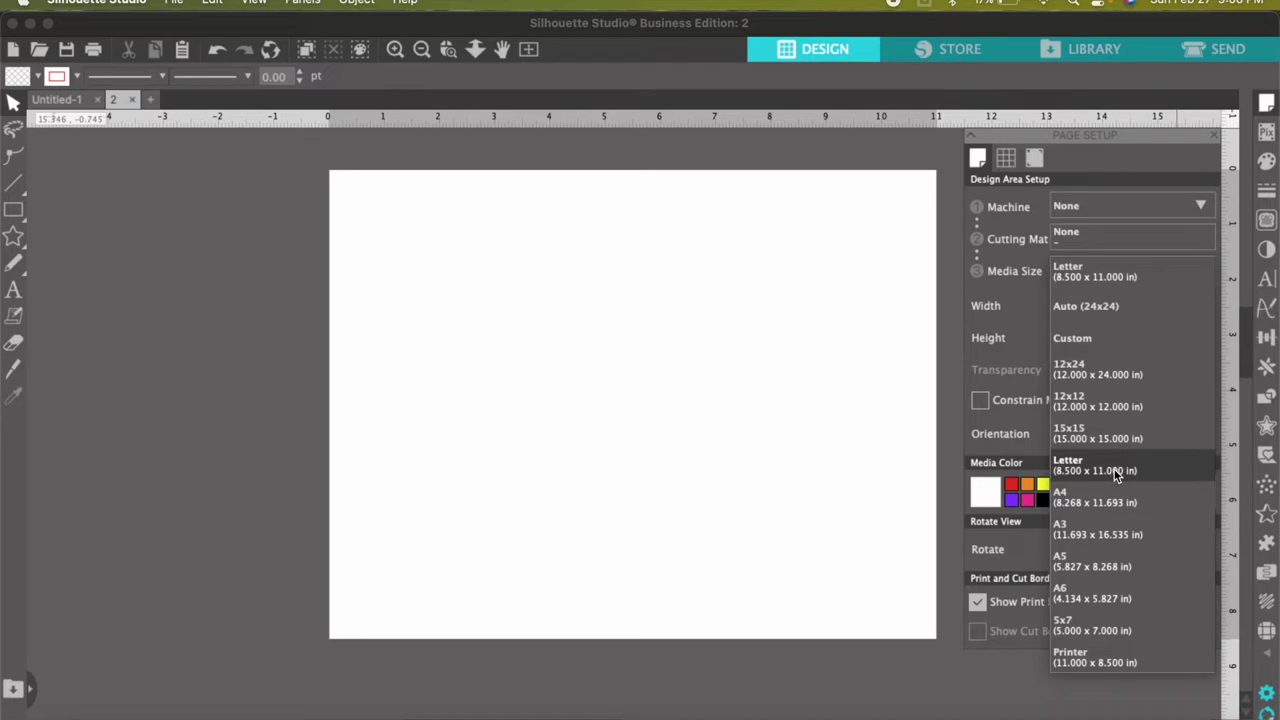
click(1111, 470)
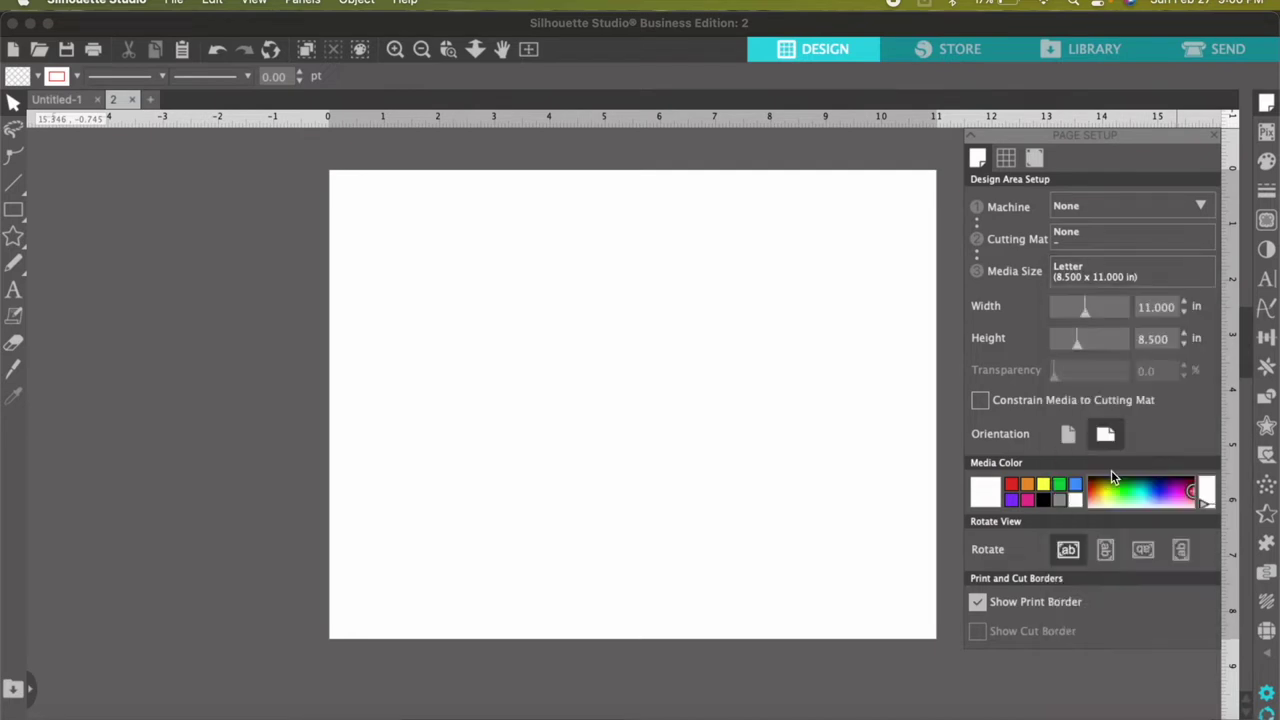
Try the Custom media size and return the page to Letter (8.500 x 11.000 in) with Show Print Border enabled
click(1107, 285)
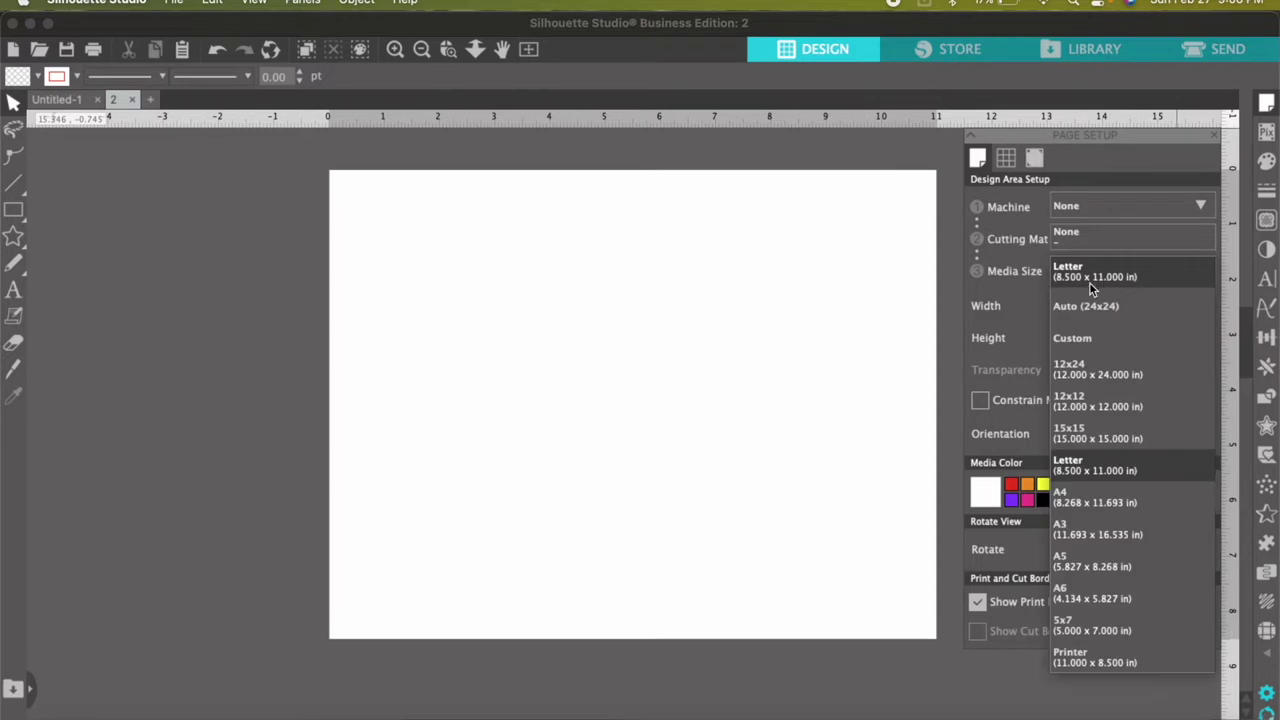
click(1072, 340)
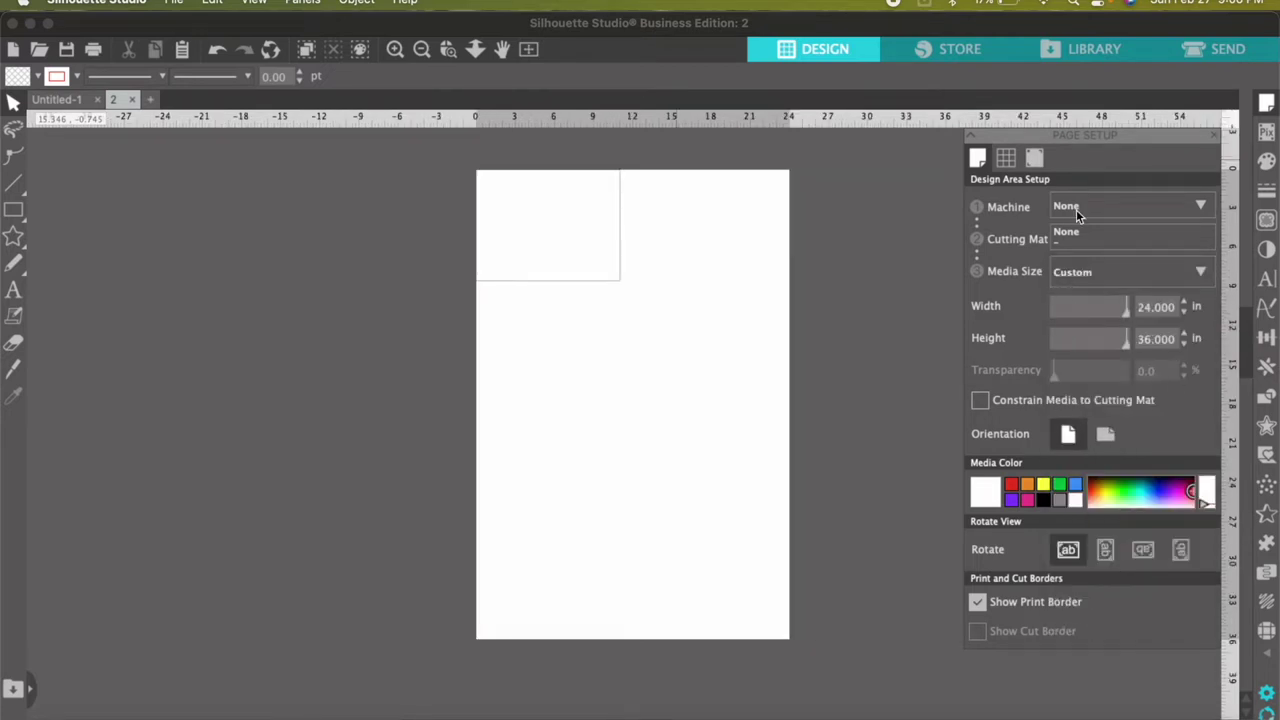
click(1116, 273)
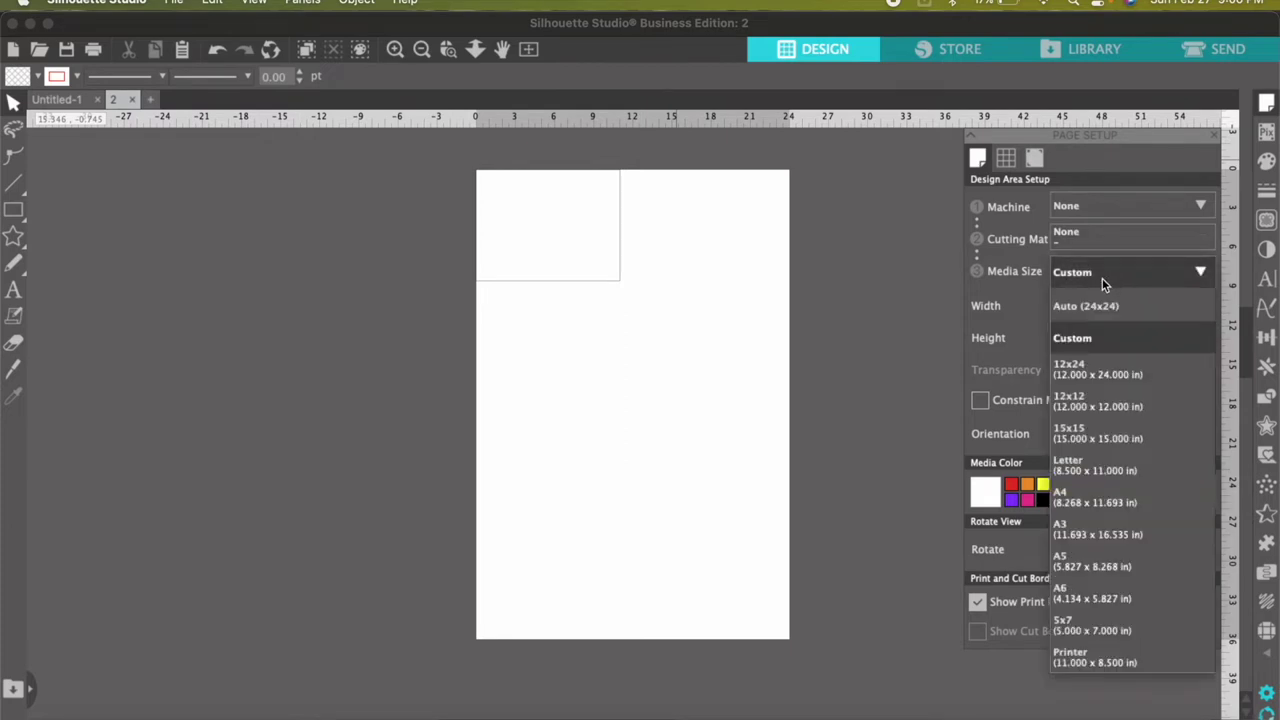
click(1076, 462)
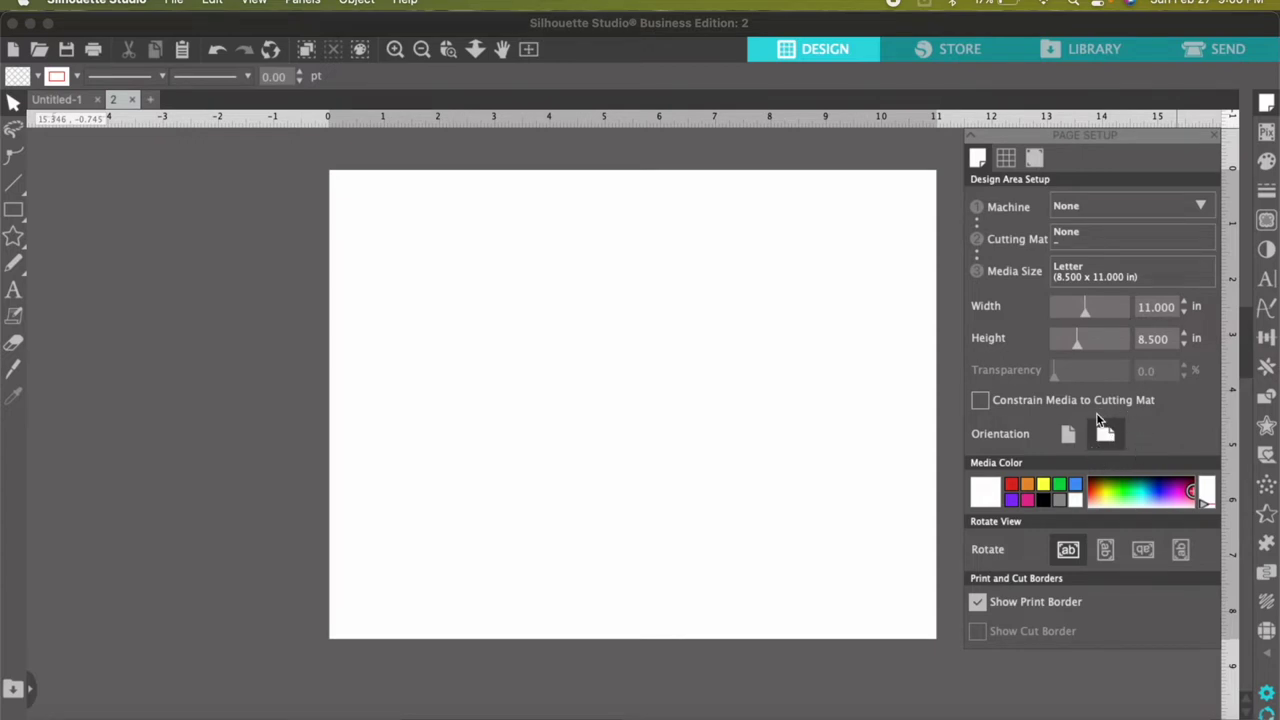
click(977, 601)
Open the print page setup and format it for the EPSON ET-2760 SUB printer
click(173, 3)
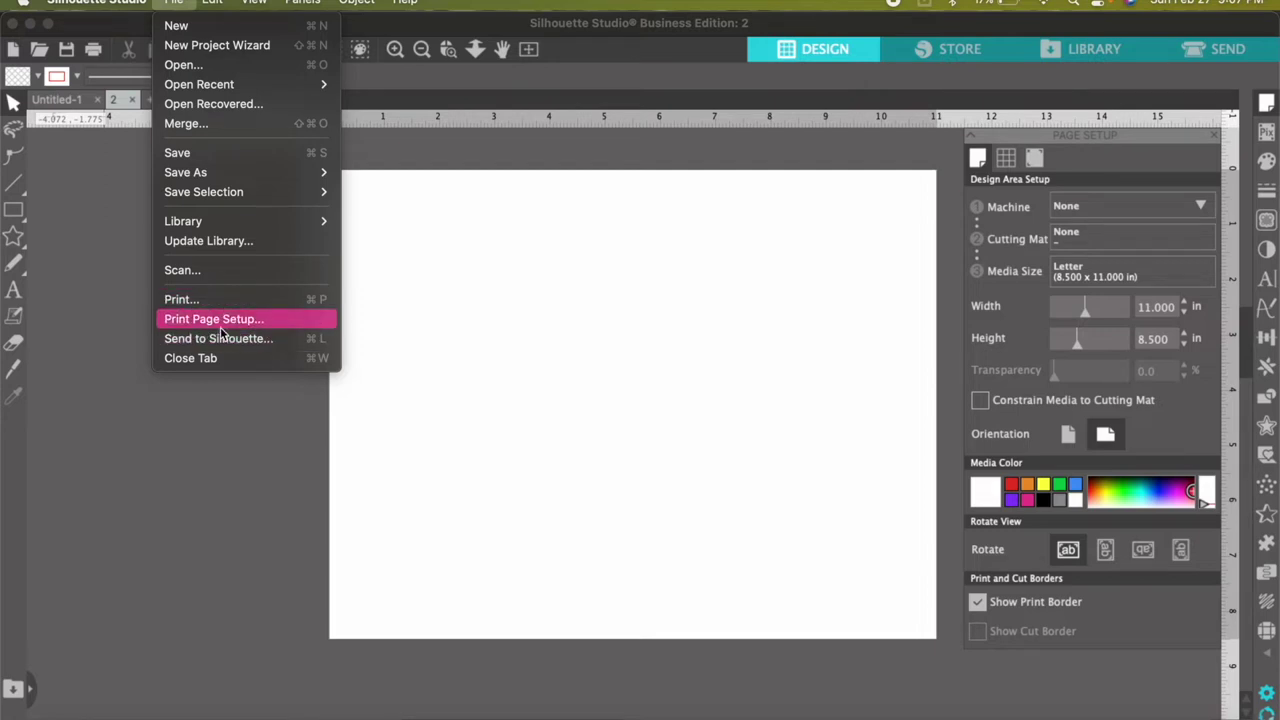
click(288, 325)
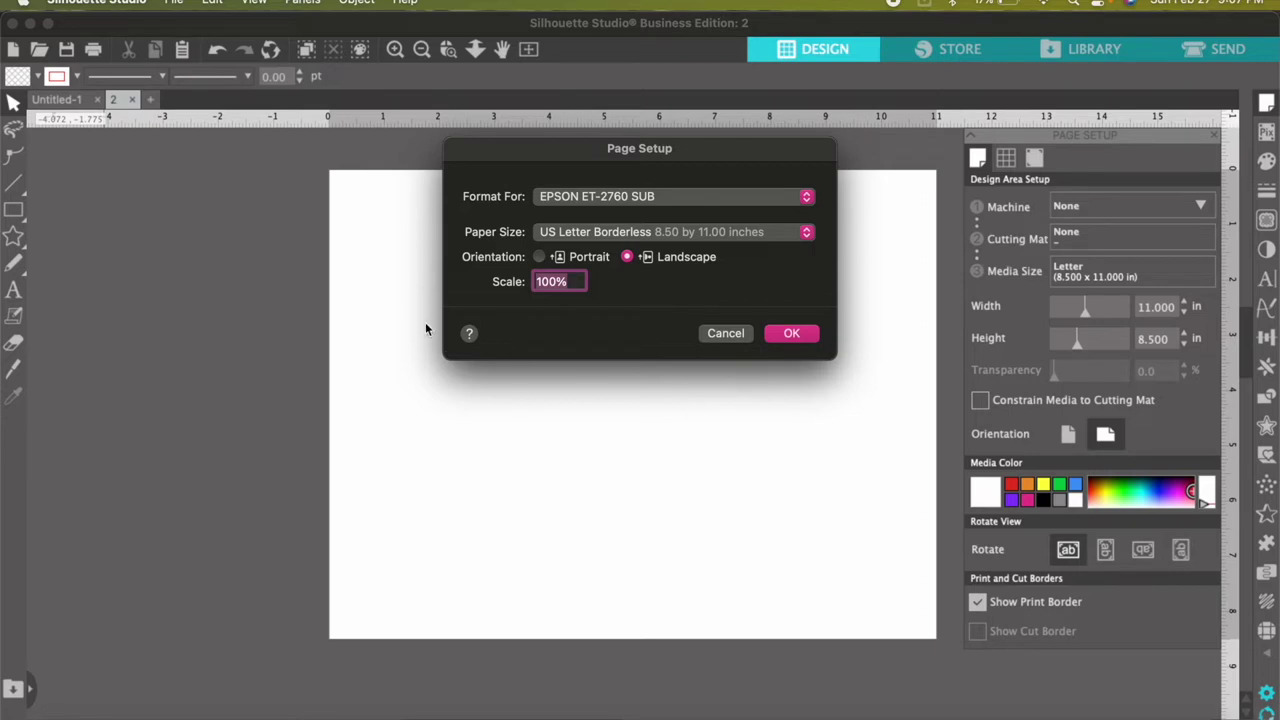
click(636, 199)
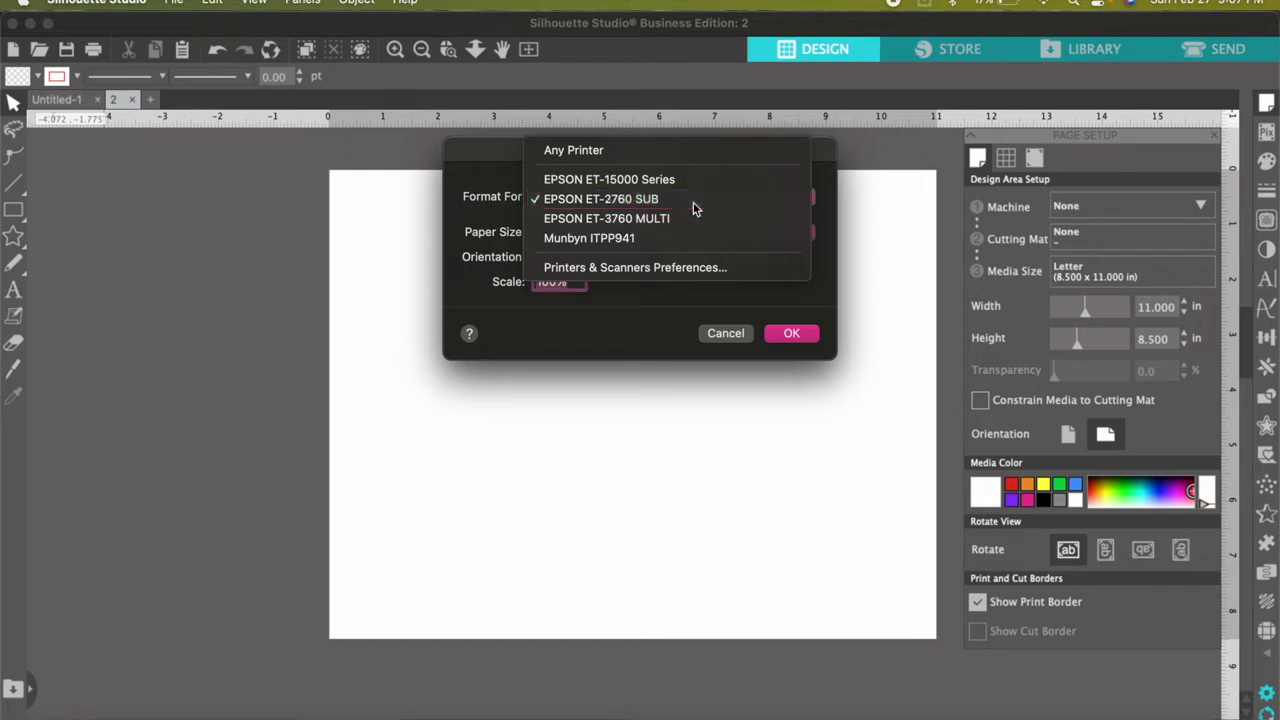
click(694, 205)
Set the print paper size to US Letter Borderless 8.50 by 11.00 inches and accept the page setup
click(658, 231)
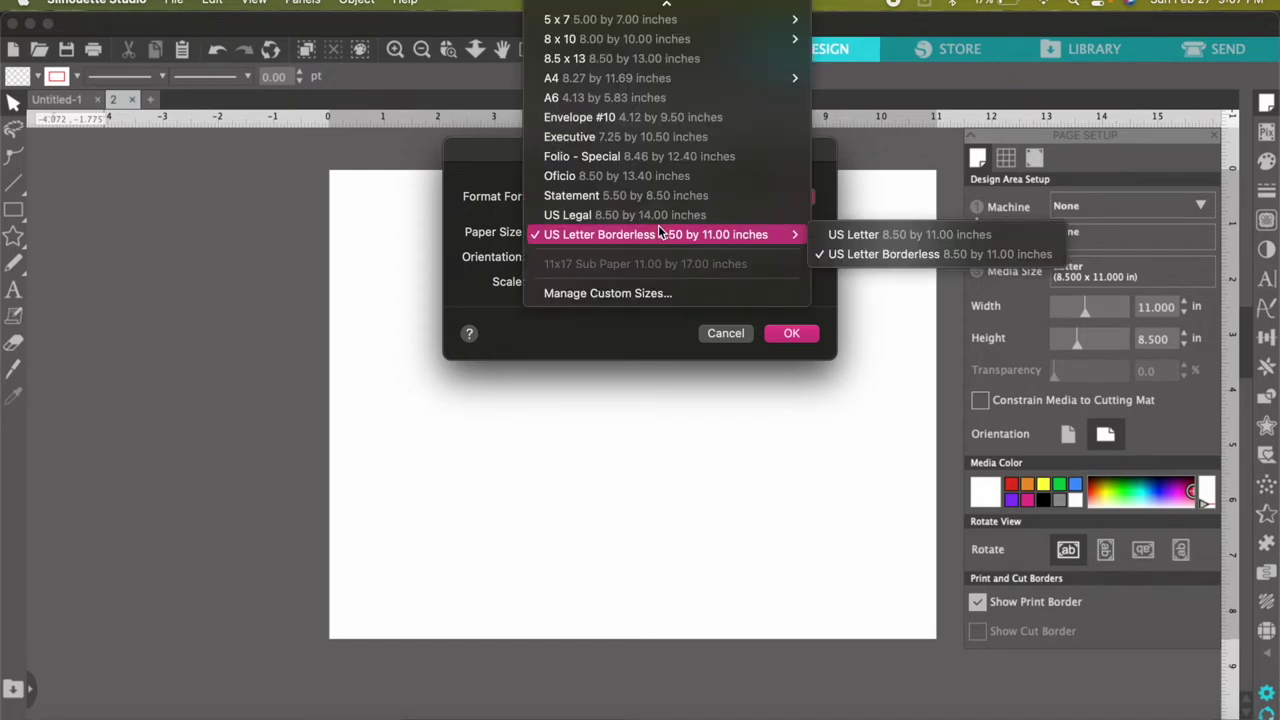
click(559, 242)
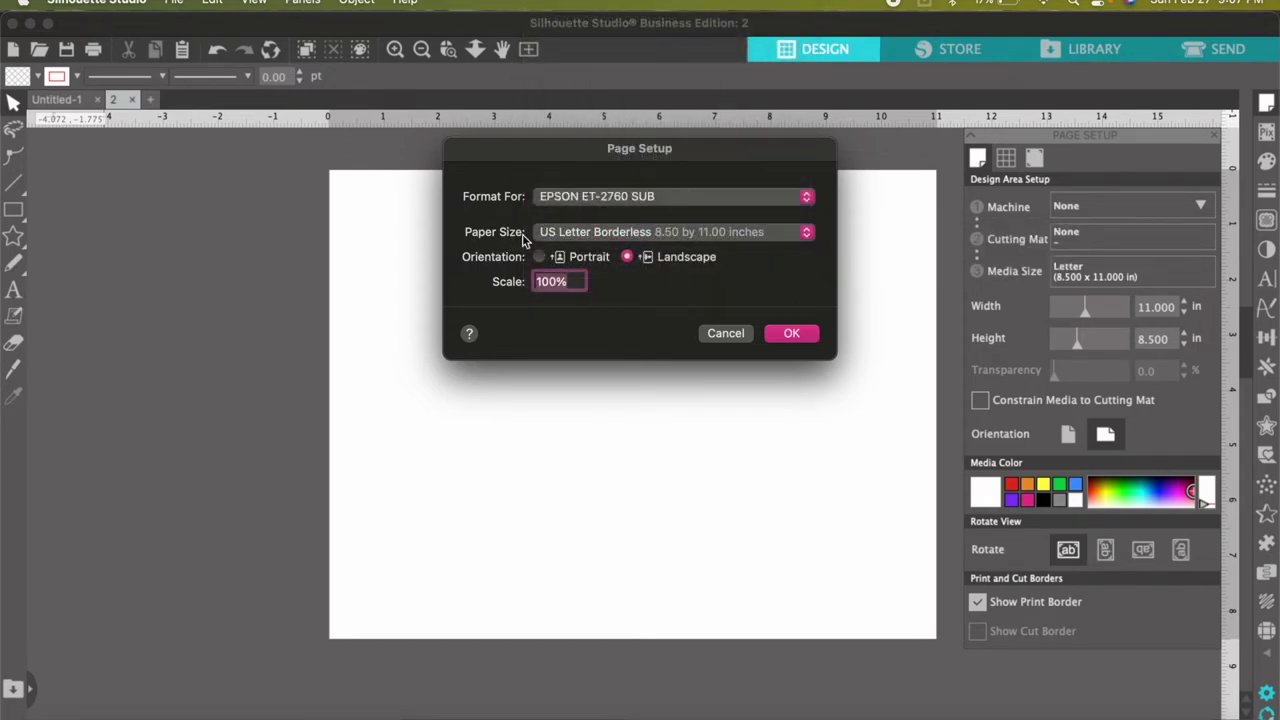
click(603, 233)
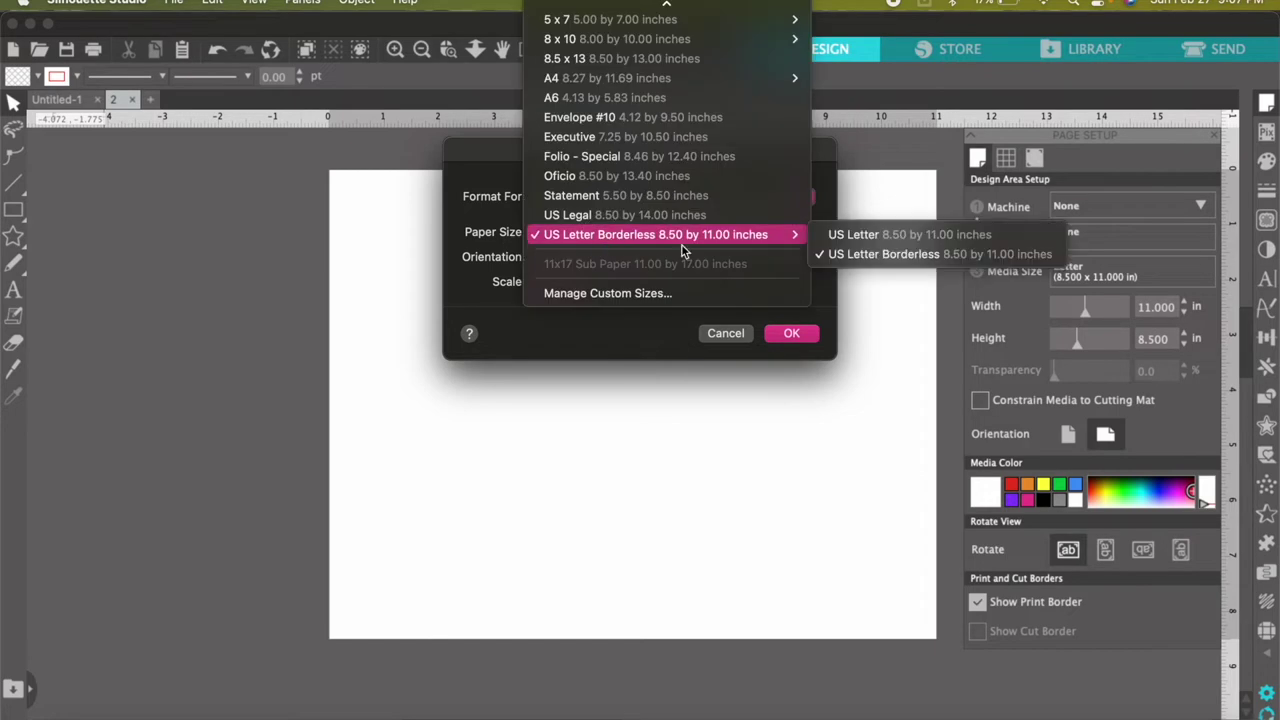
mouse_move(679, 38)
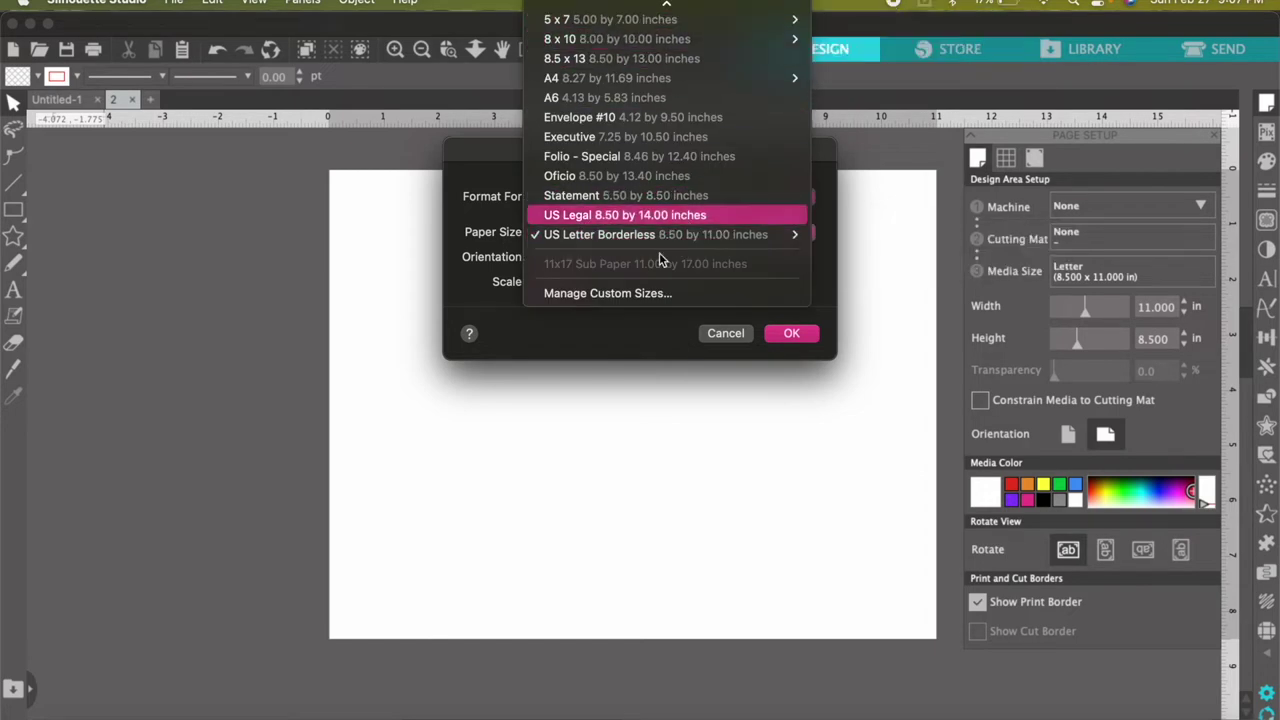
mouse_move(646, 244)
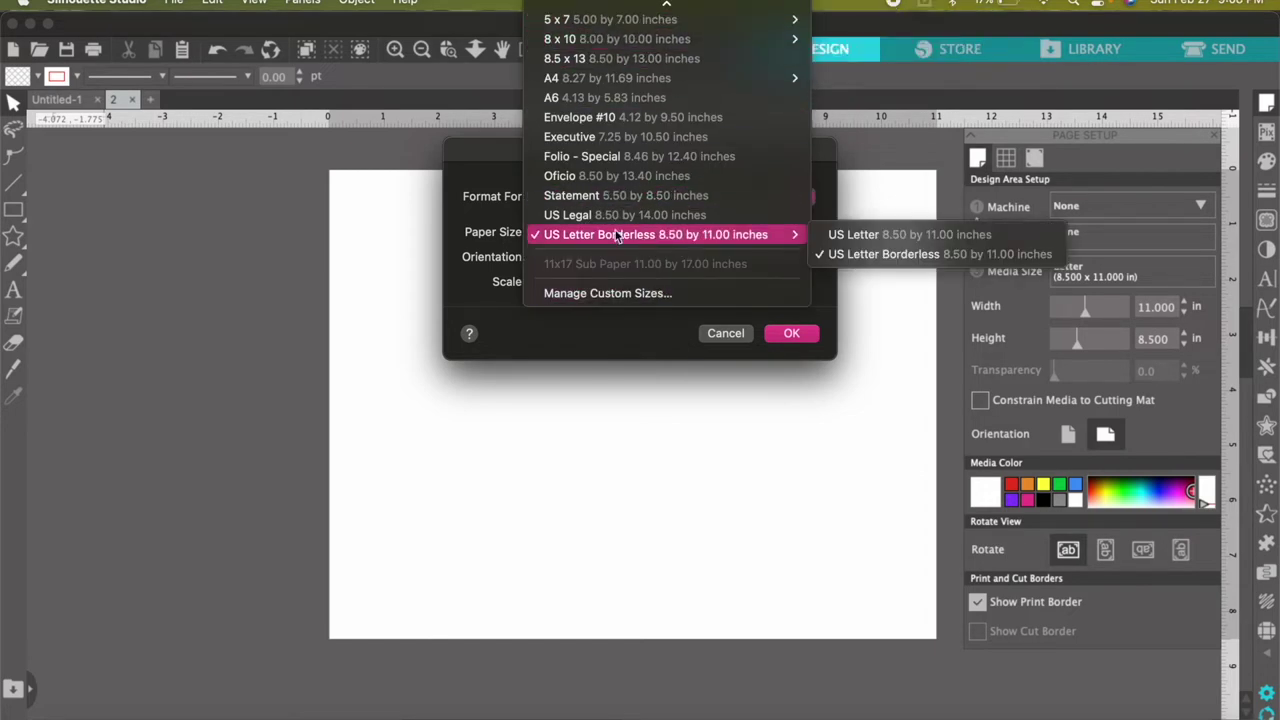
click(893, 253)
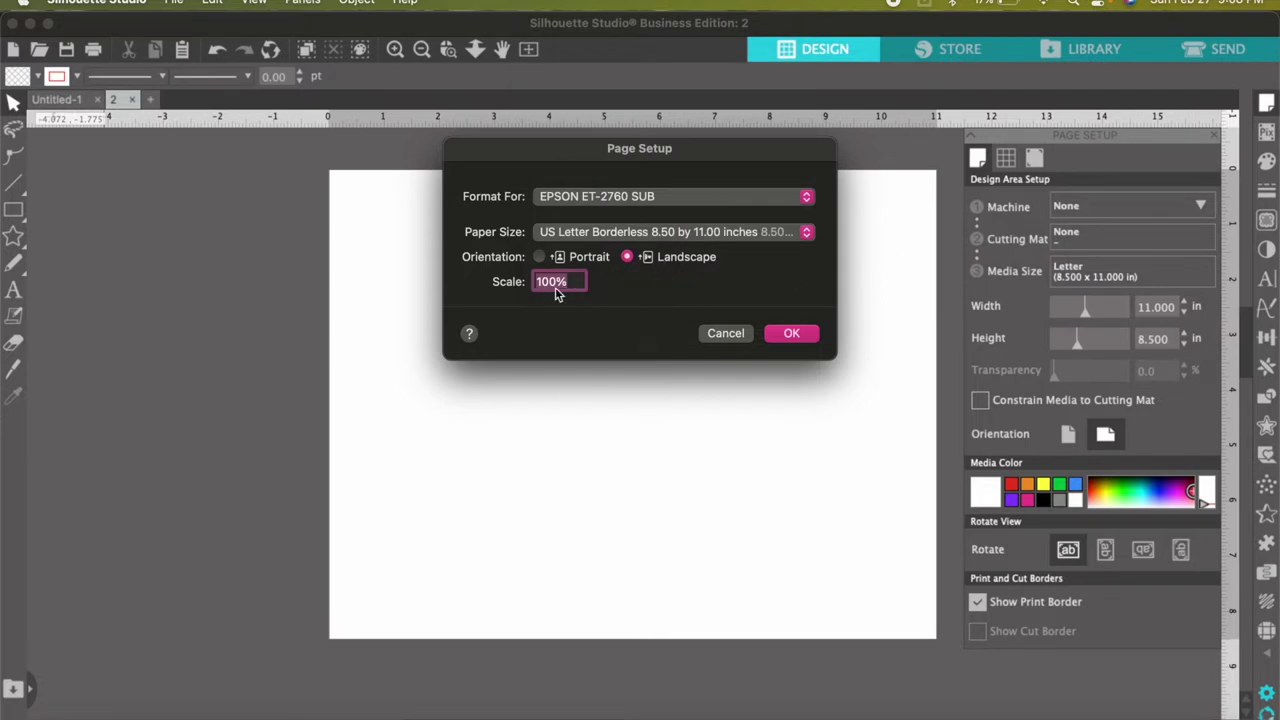
click(789, 334)
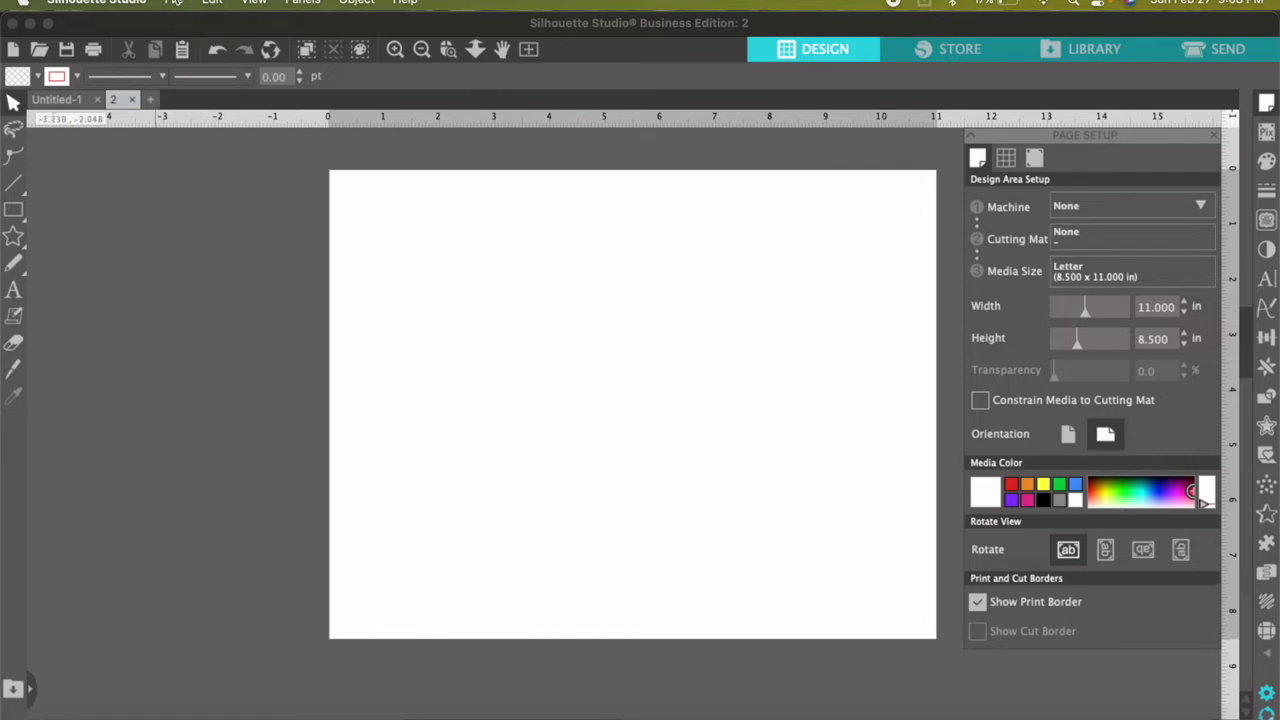
Open the image 2.png from the isitmetumblerwraps folder on the Desktop
click(174, 3)
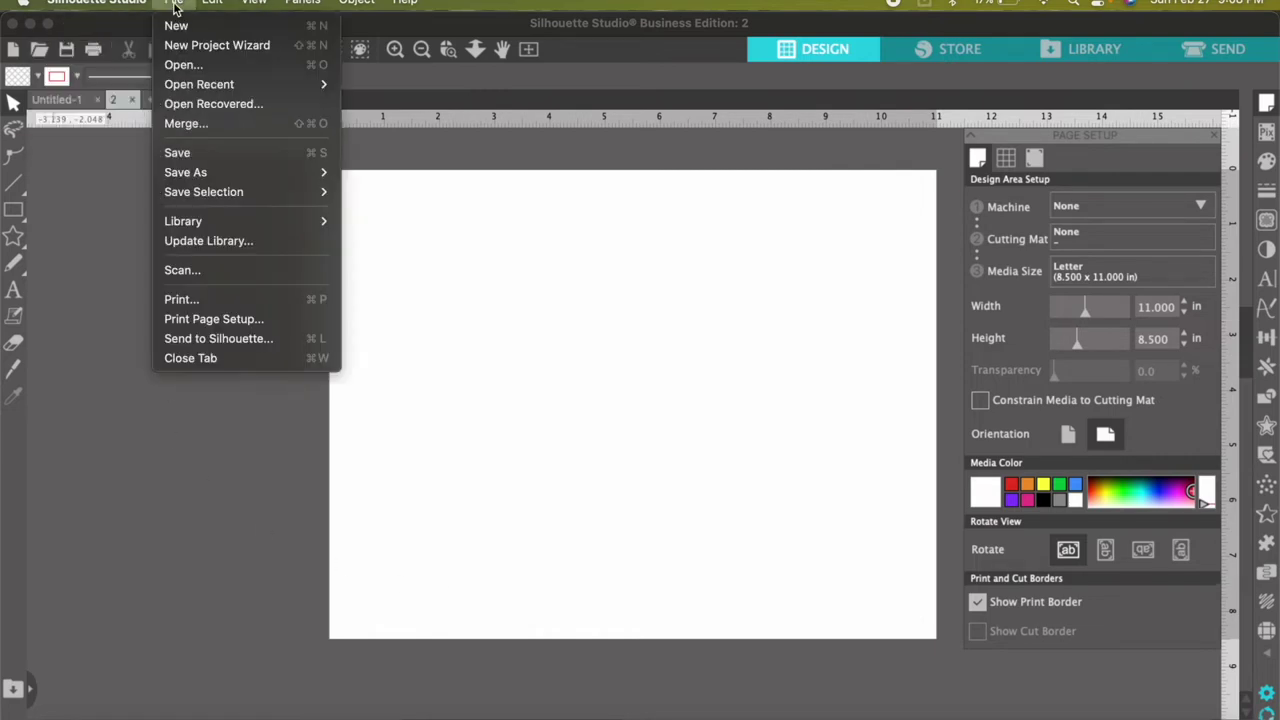
click(212, 70)
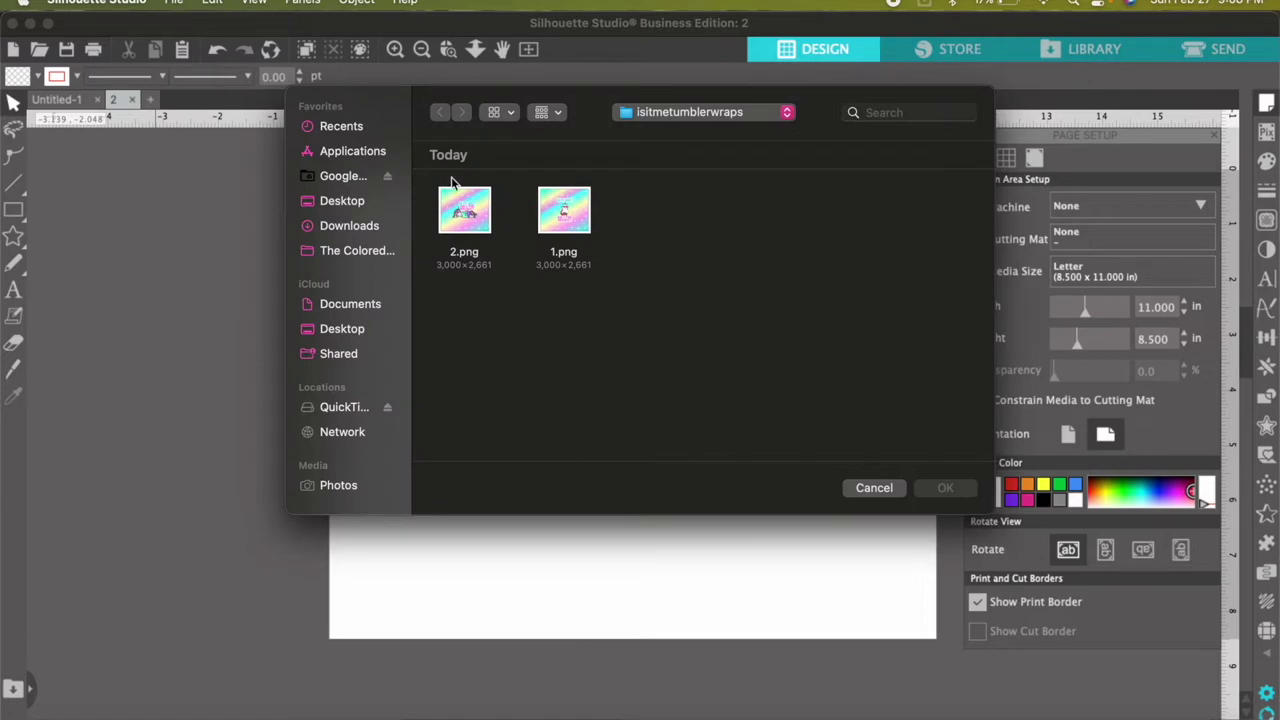
click(333, 206)
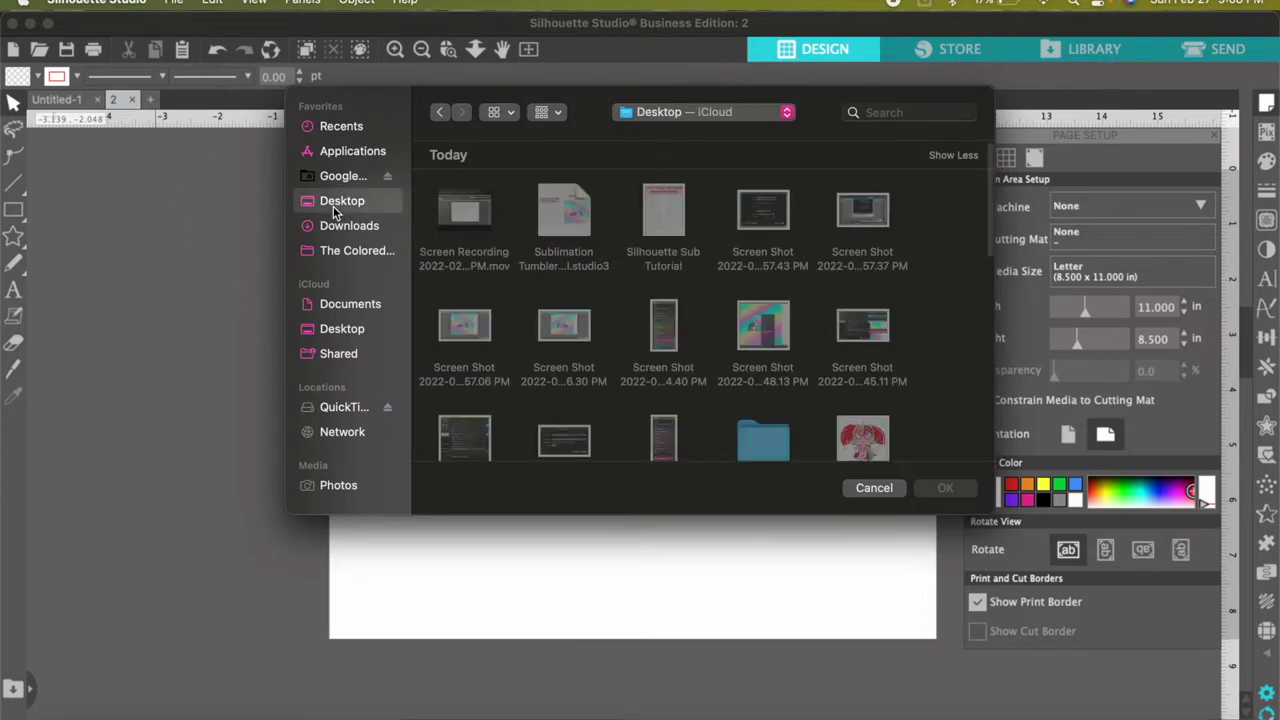
scroll(655, 385, down, 2)
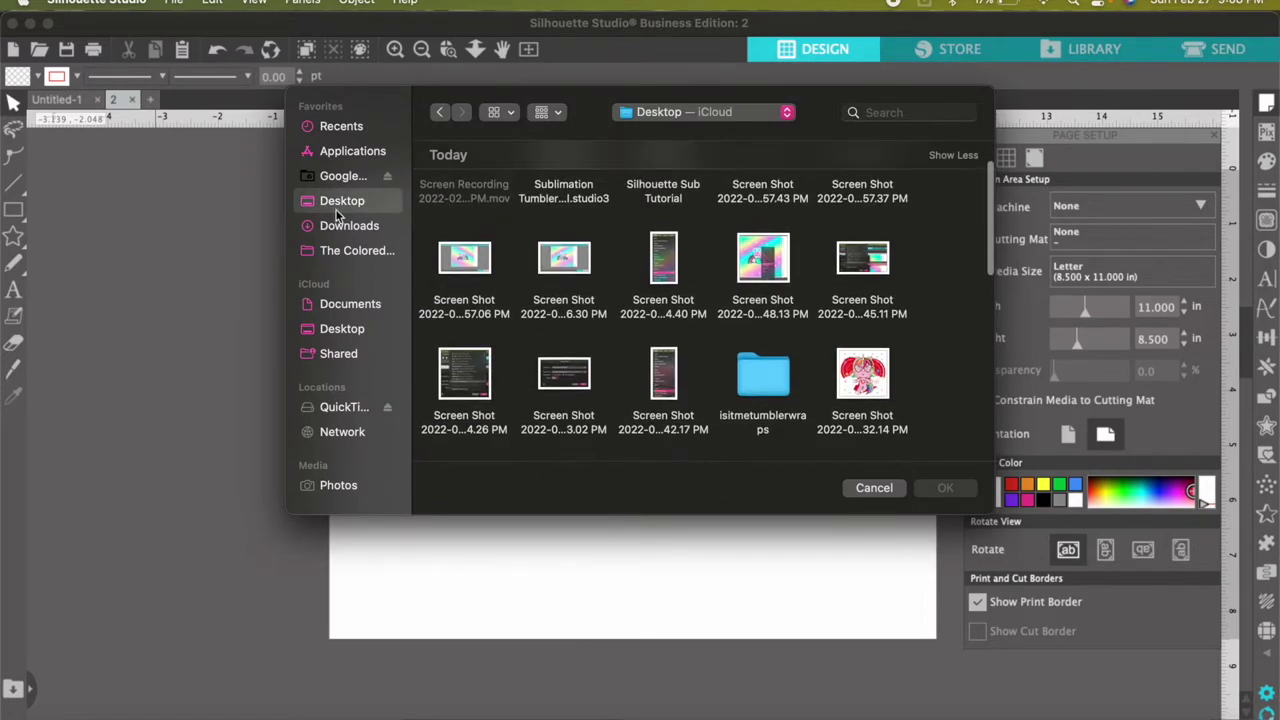
scroll(343, 220, down, 3)
scroll(343, 220, up, 3)
scroll(718, 390, down, 2)
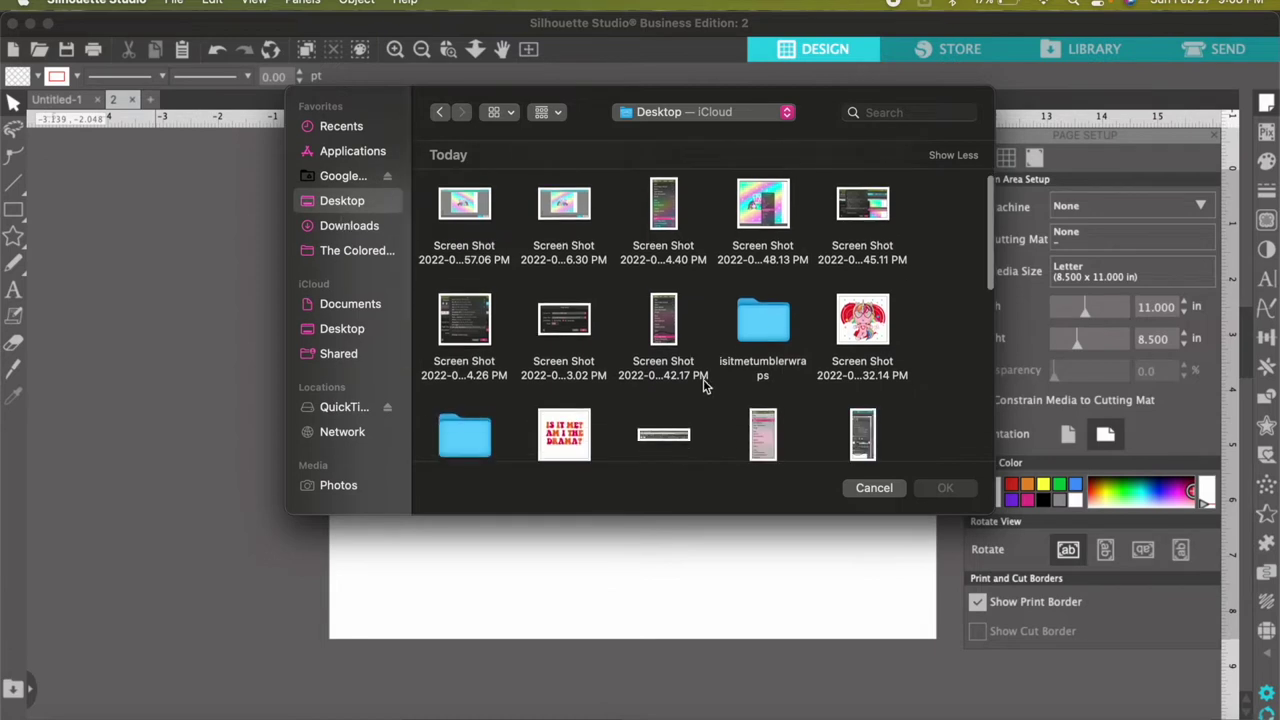
double_click(762, 341)
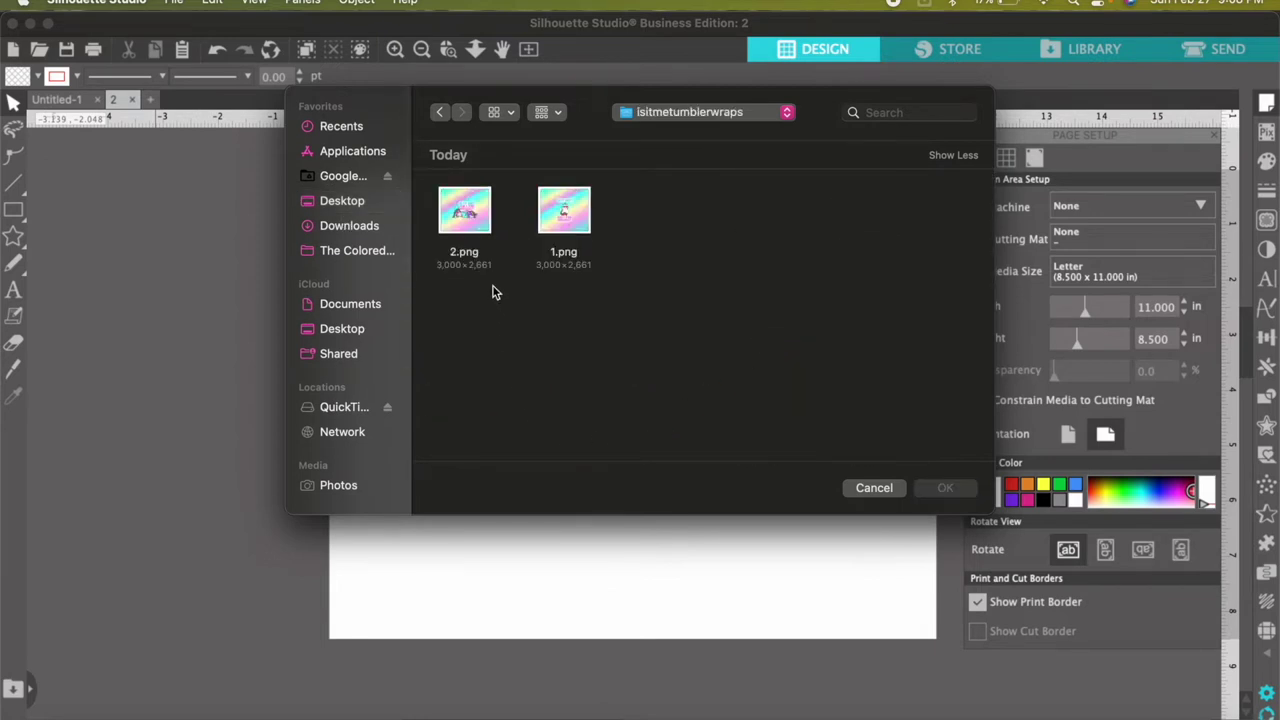
click(460, 212)
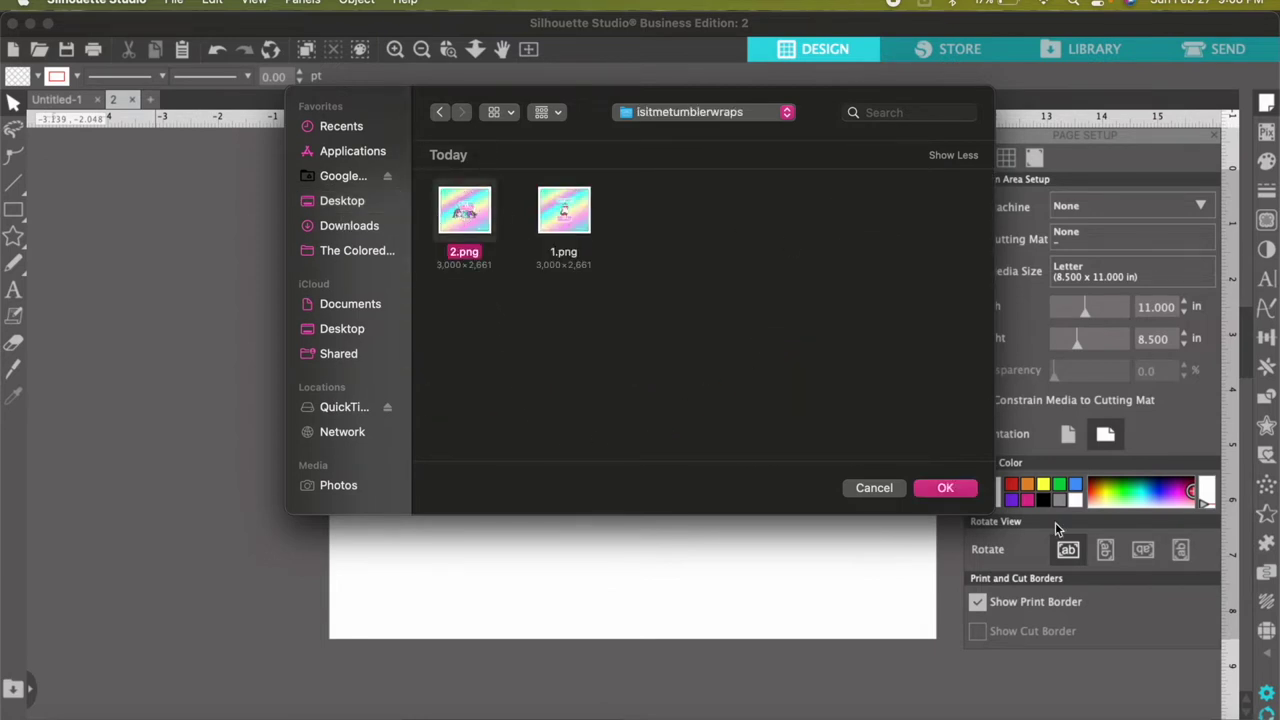
click(941, 488)
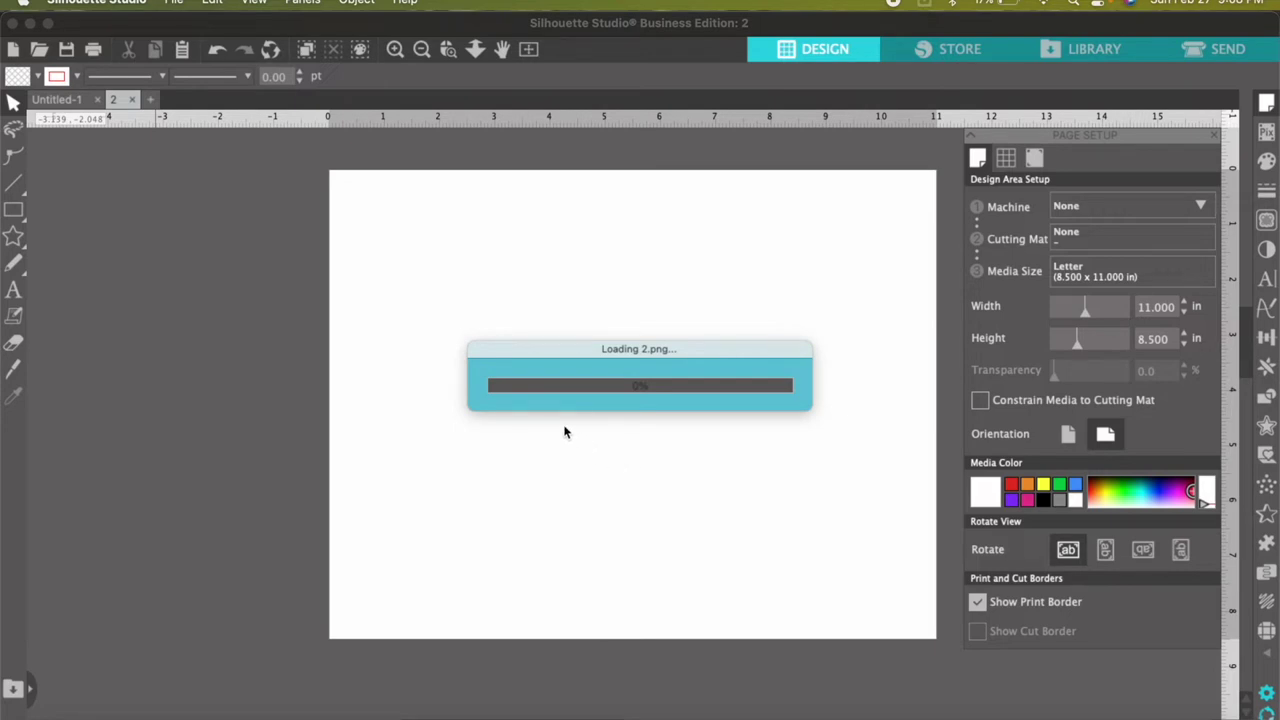
Move the opened unicorn image to about X 0.61 in, roughly centred across the page's width
drag(564, 423, 521, 423)
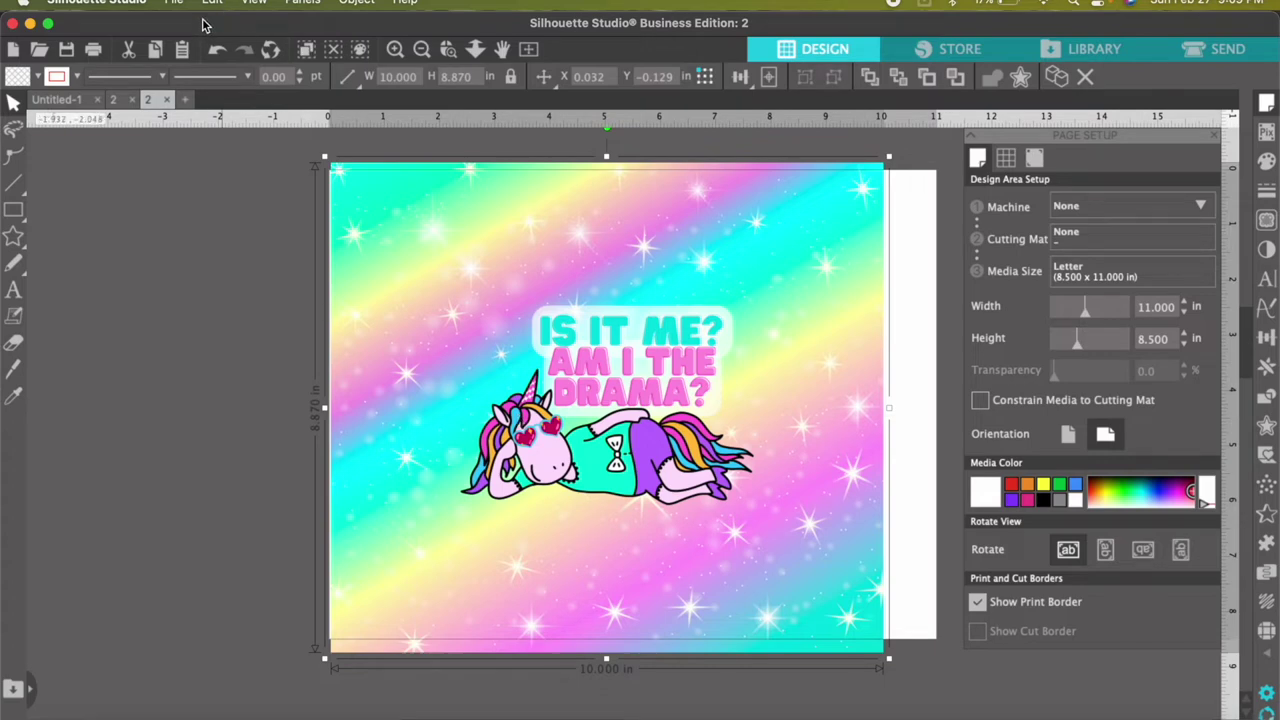
drag(524, 398, 555, 391)
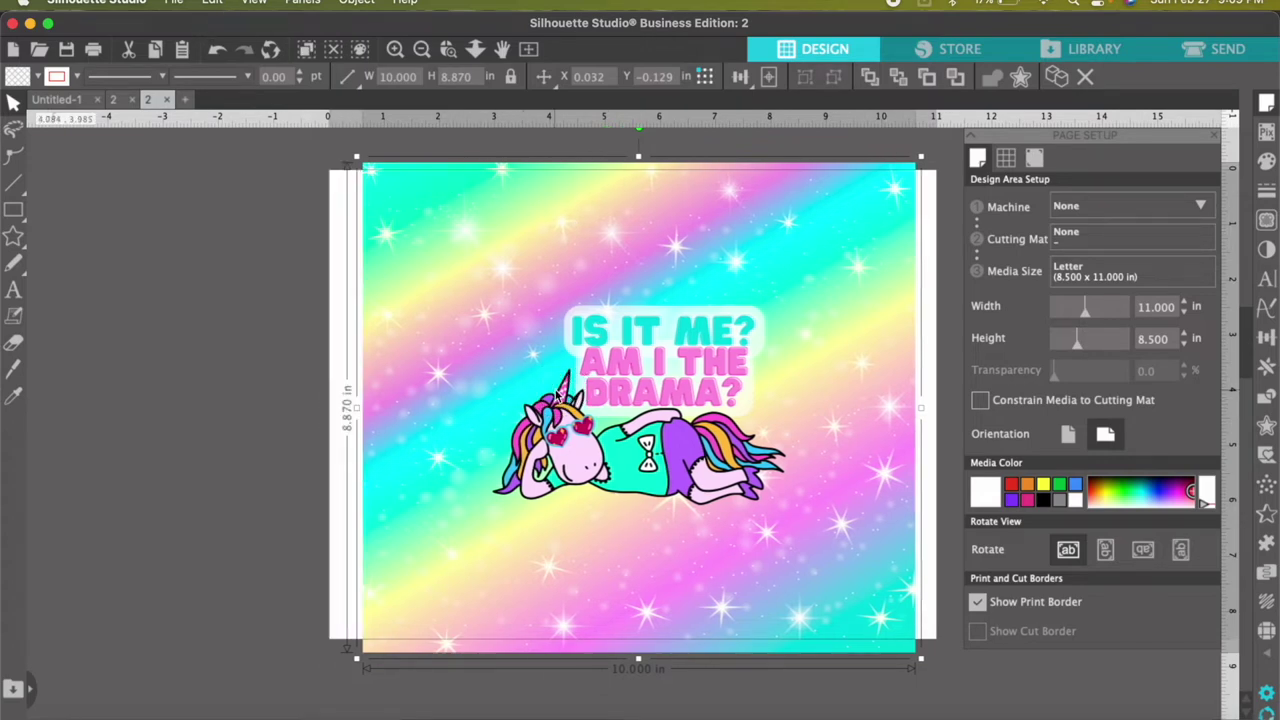
Check the image dimensions in the Preview tumbler instruction sheet behind the design window and return to Silhouette Studio at full size
double_click(388, 24)
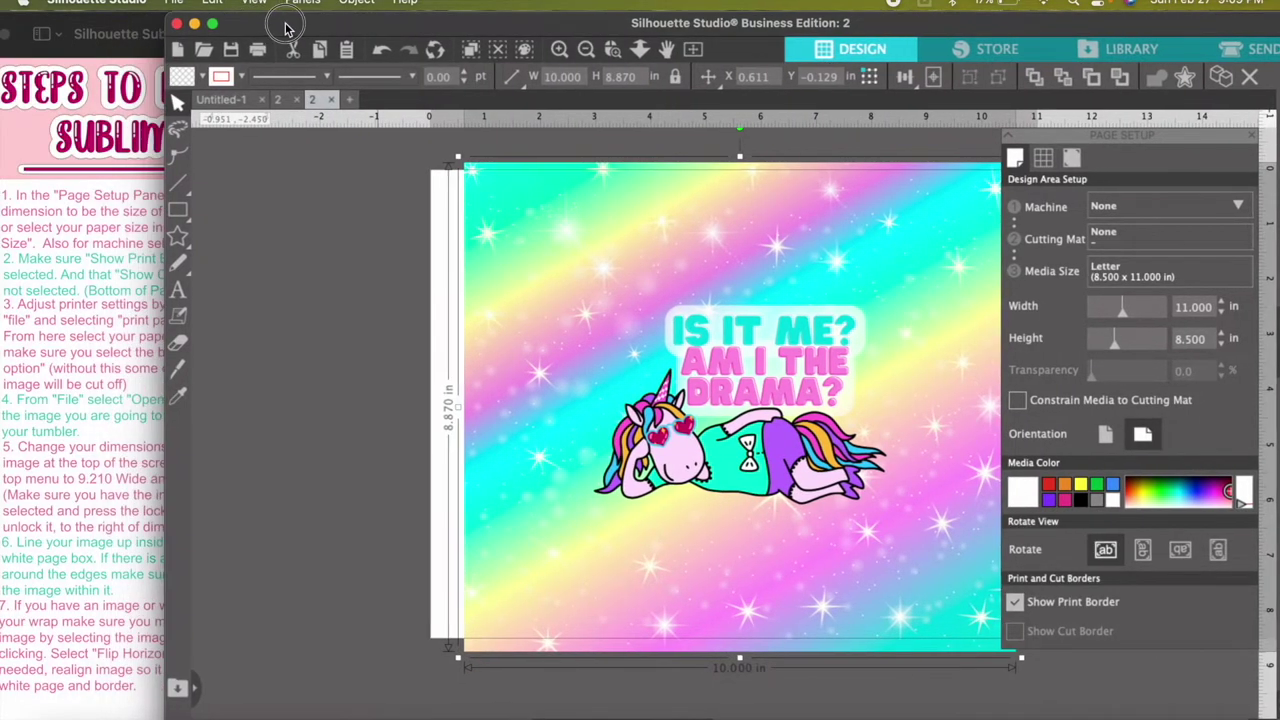
drag(285, 28, 594, 29)
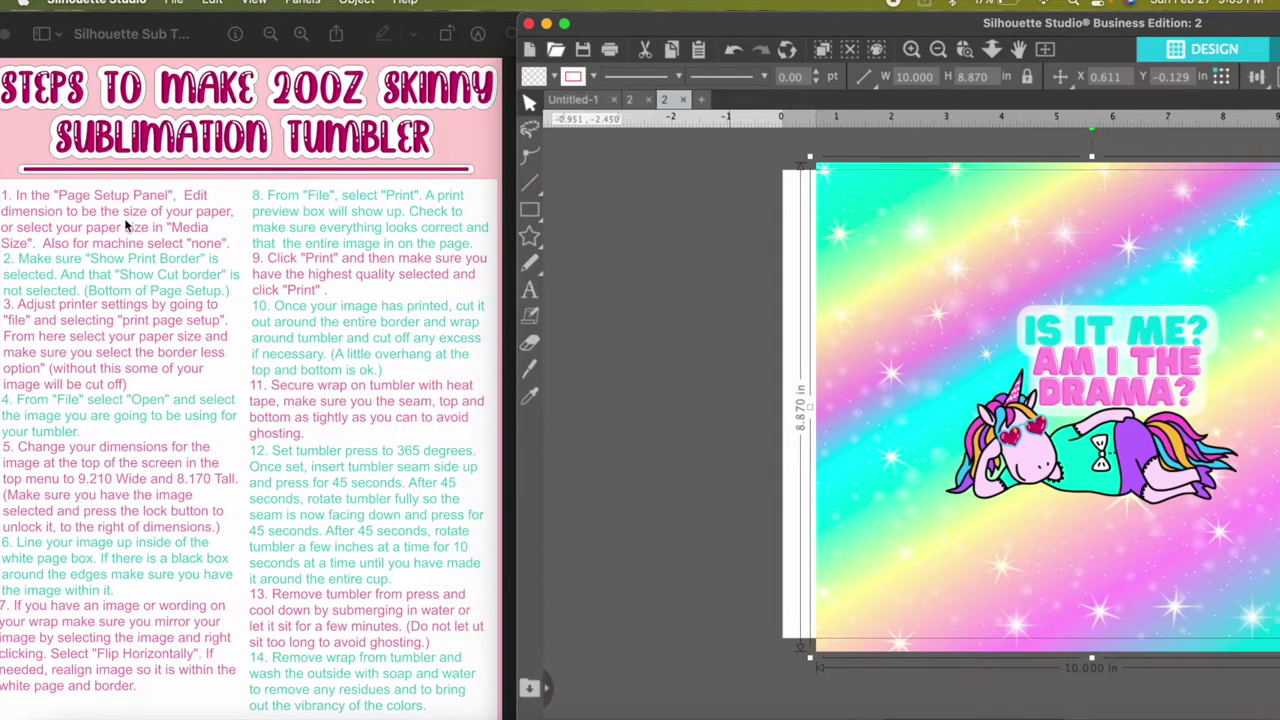
drag(137, 22, 145, 34)
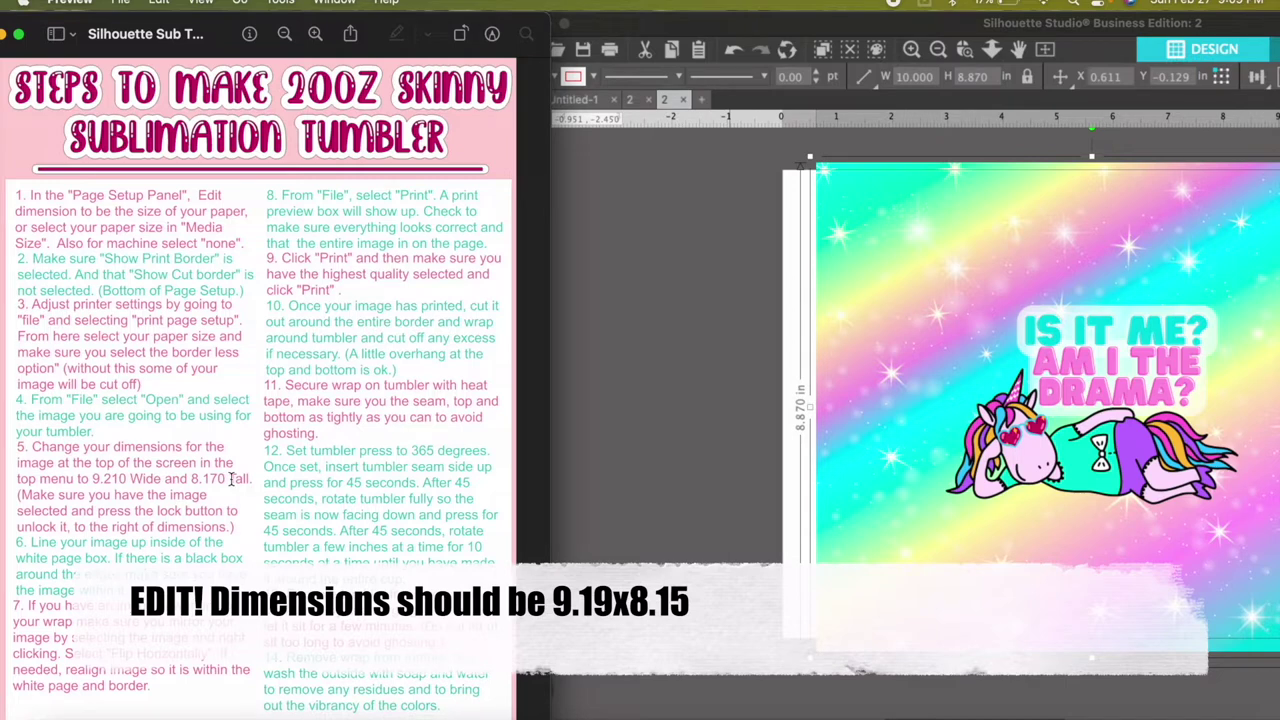
click(898, 36)
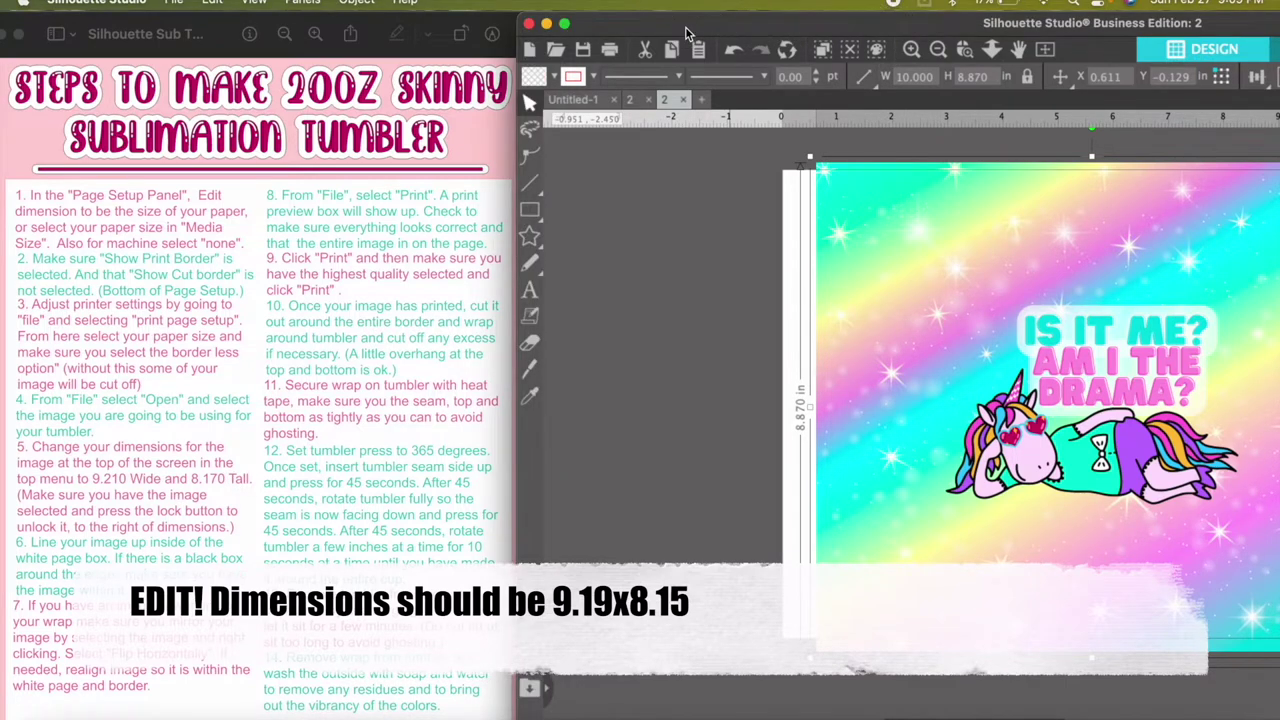
drag(829, 40, 726, 36)
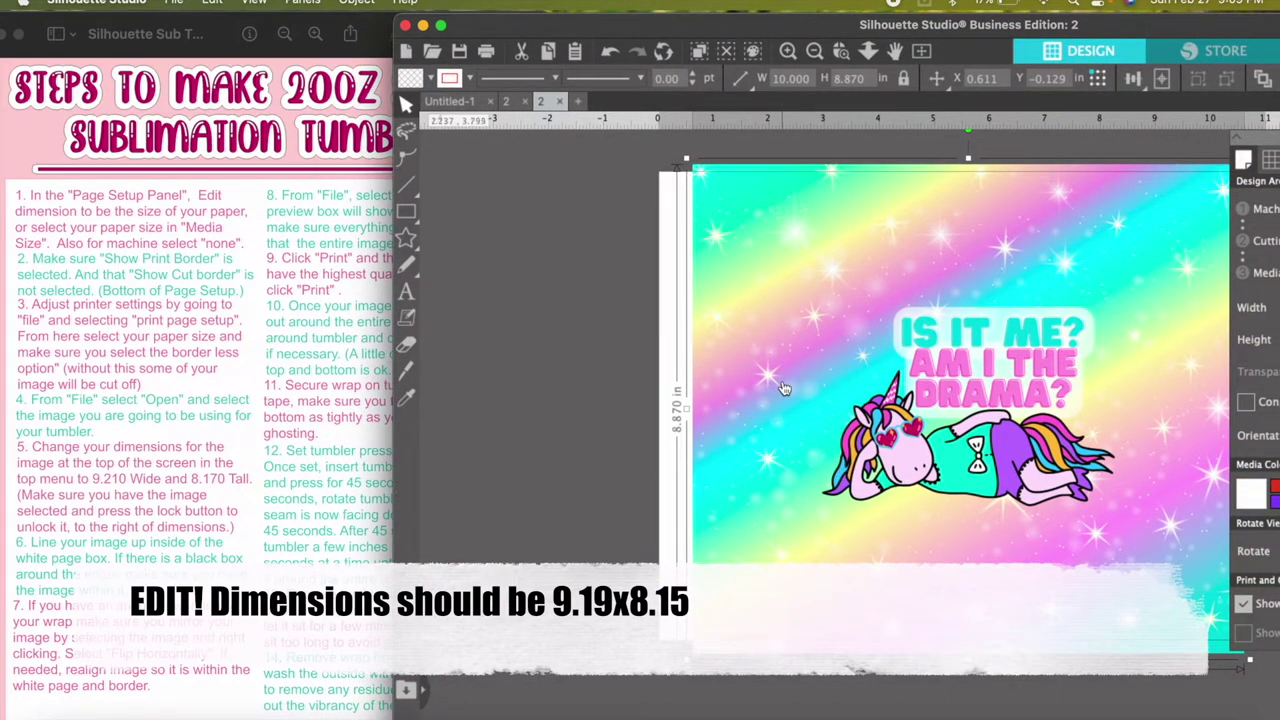
double_click(897, 36)
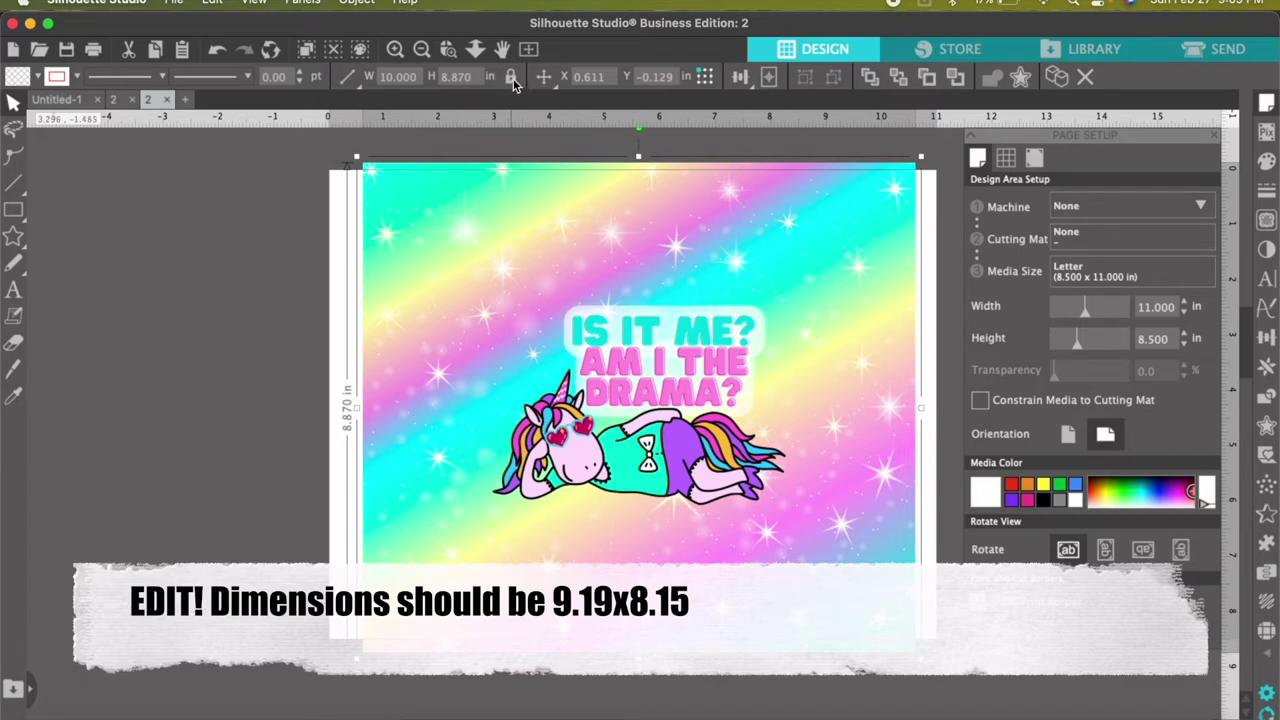
Unlock the unicorn image's aspect ratio and set its width to 9.210 in
click(510, 78)
double_click(408, 76)
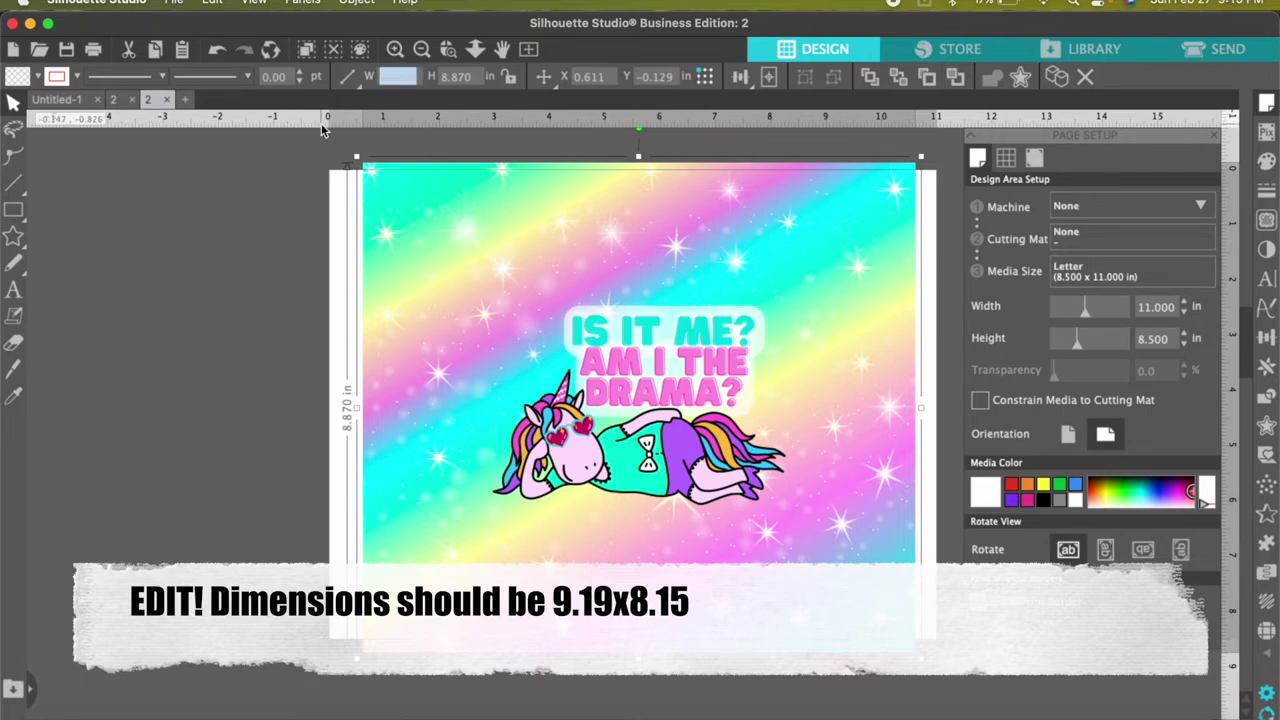
text(9.210)
key(Return)
Check the required height in the tumbler instruction sheet and set the unicorn image's height to 8.170 in
double_click(458, 77)
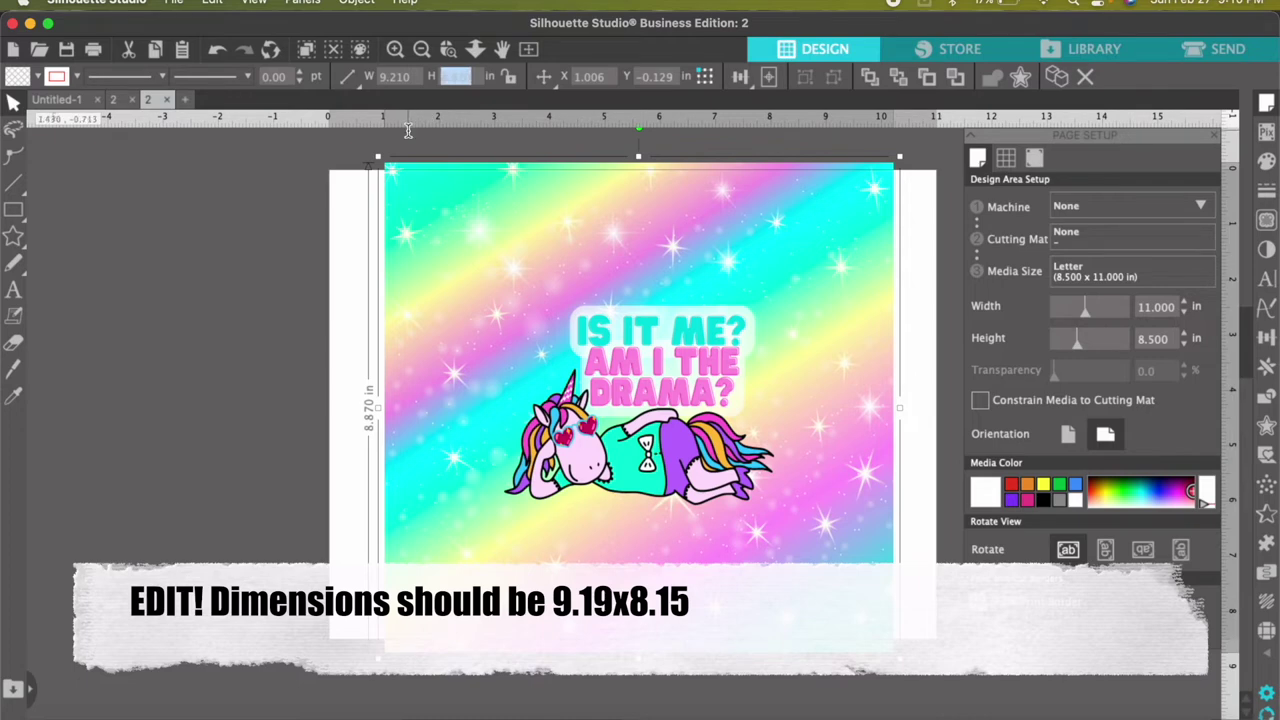
text(8)
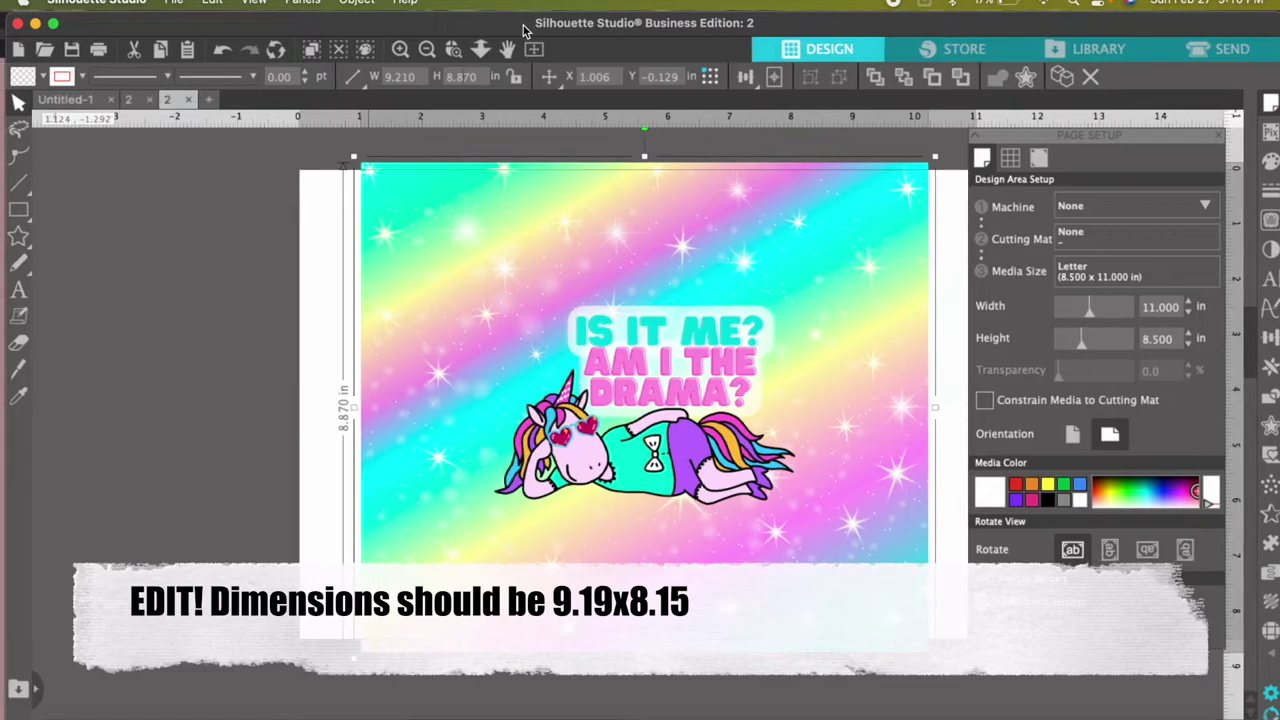
double_click(522, 30)
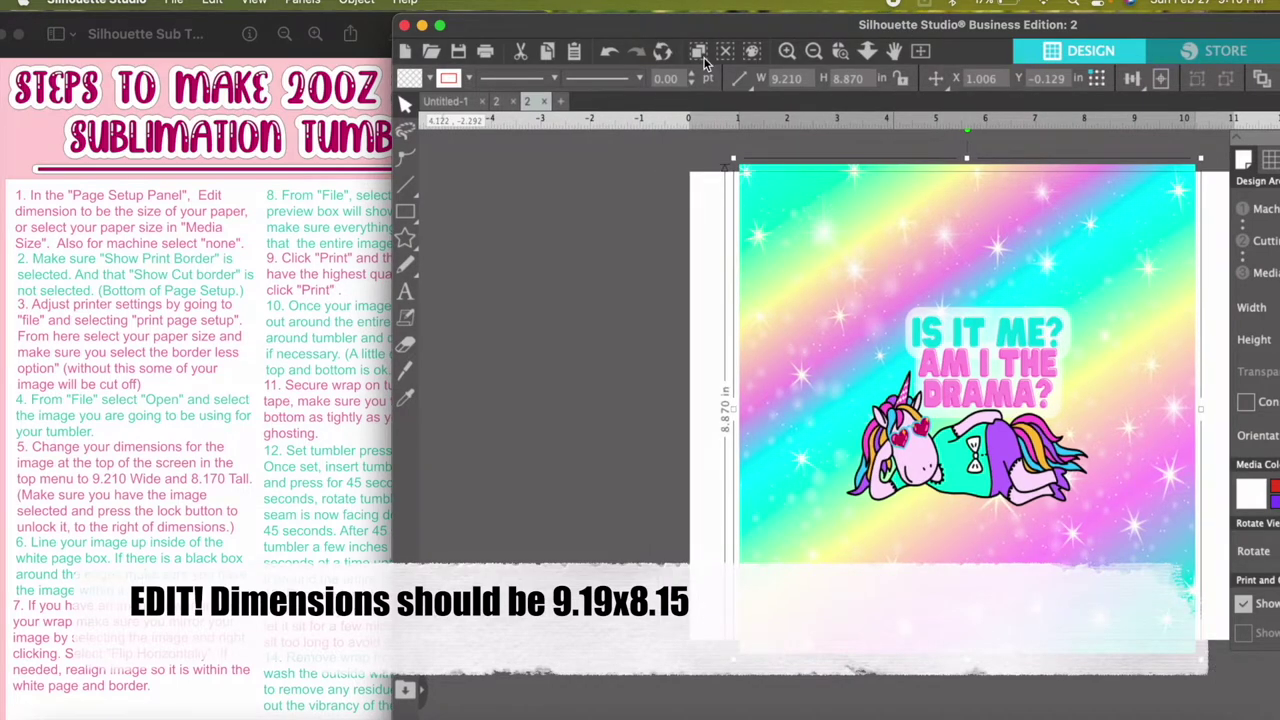
double_click(905, 27)
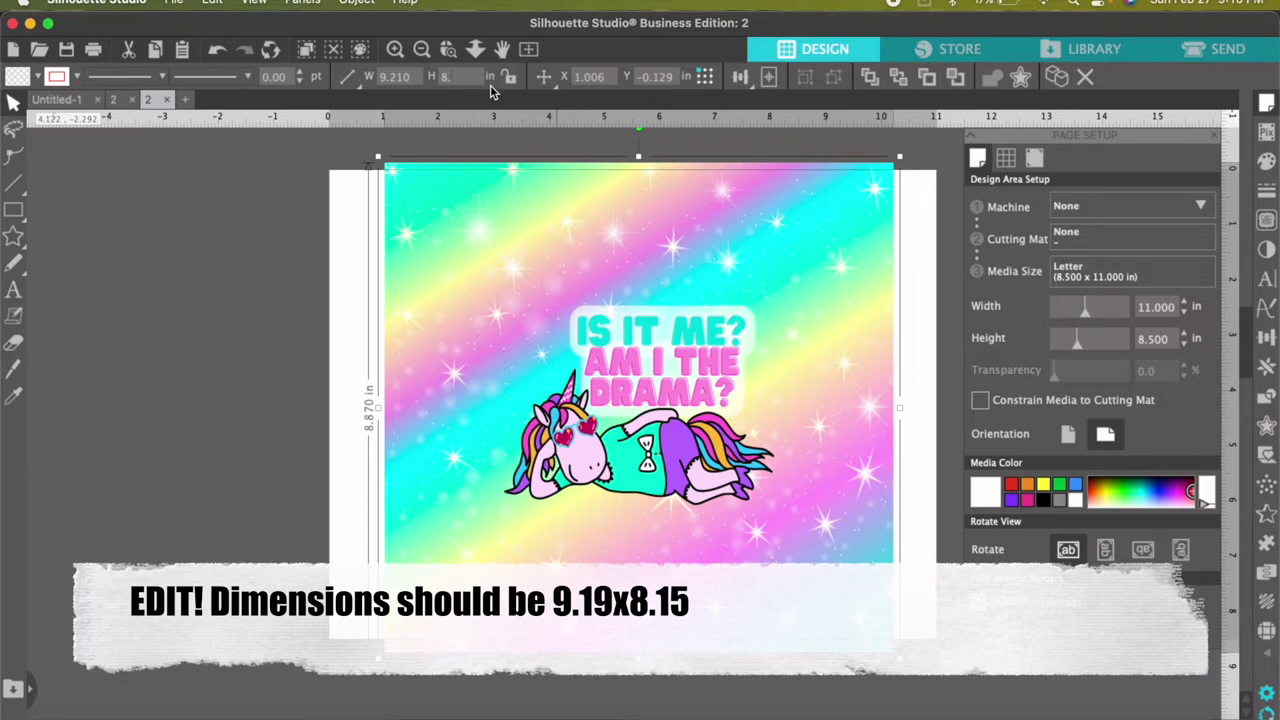
text(70)
click(222, 316)
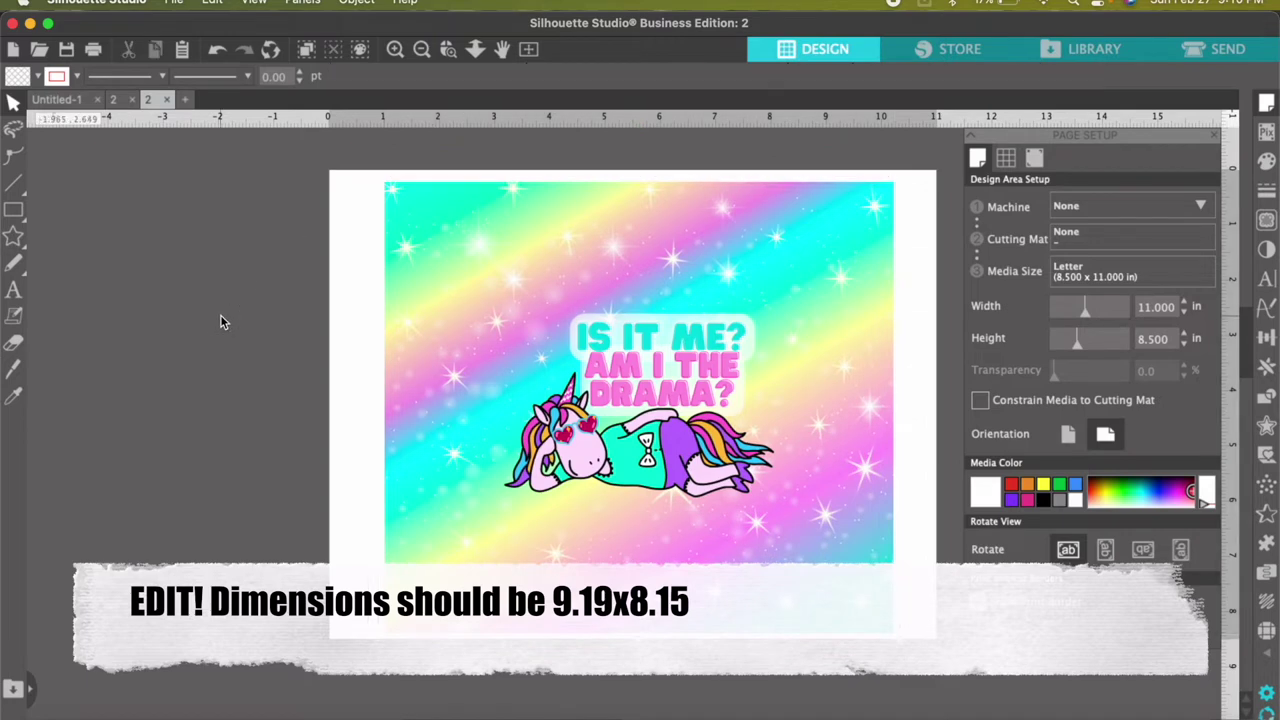
Move the resized unicorn image inside the white page near its upper-left corner, at about X 0.28 in and Y 0.14 in
drag(612, 434, 567, 424)
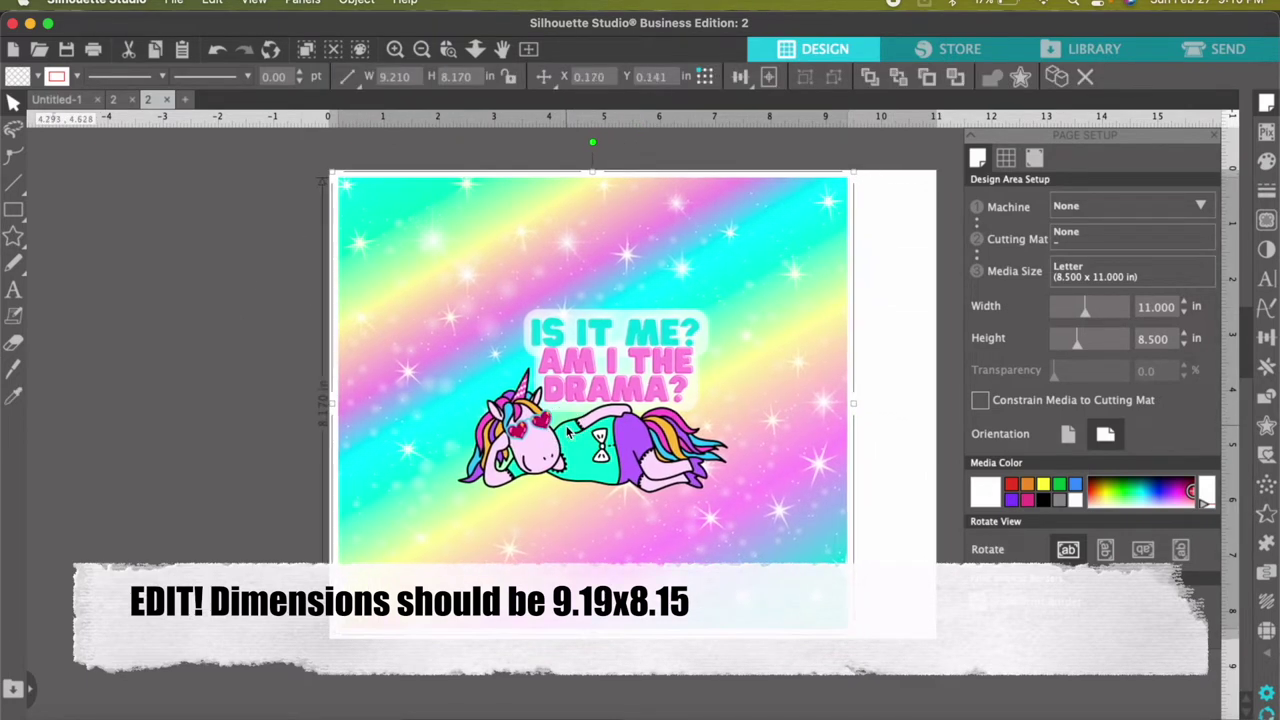
click(232, 407)
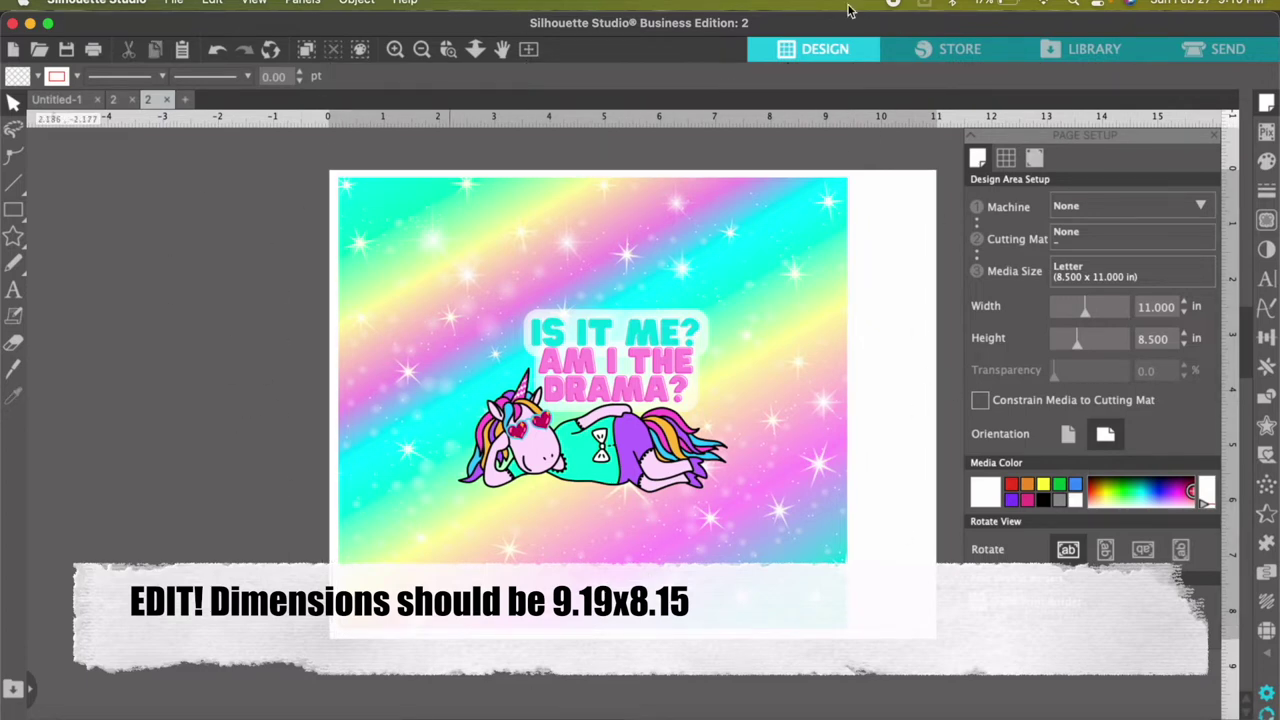
click(553, 424)
click(865, 259)
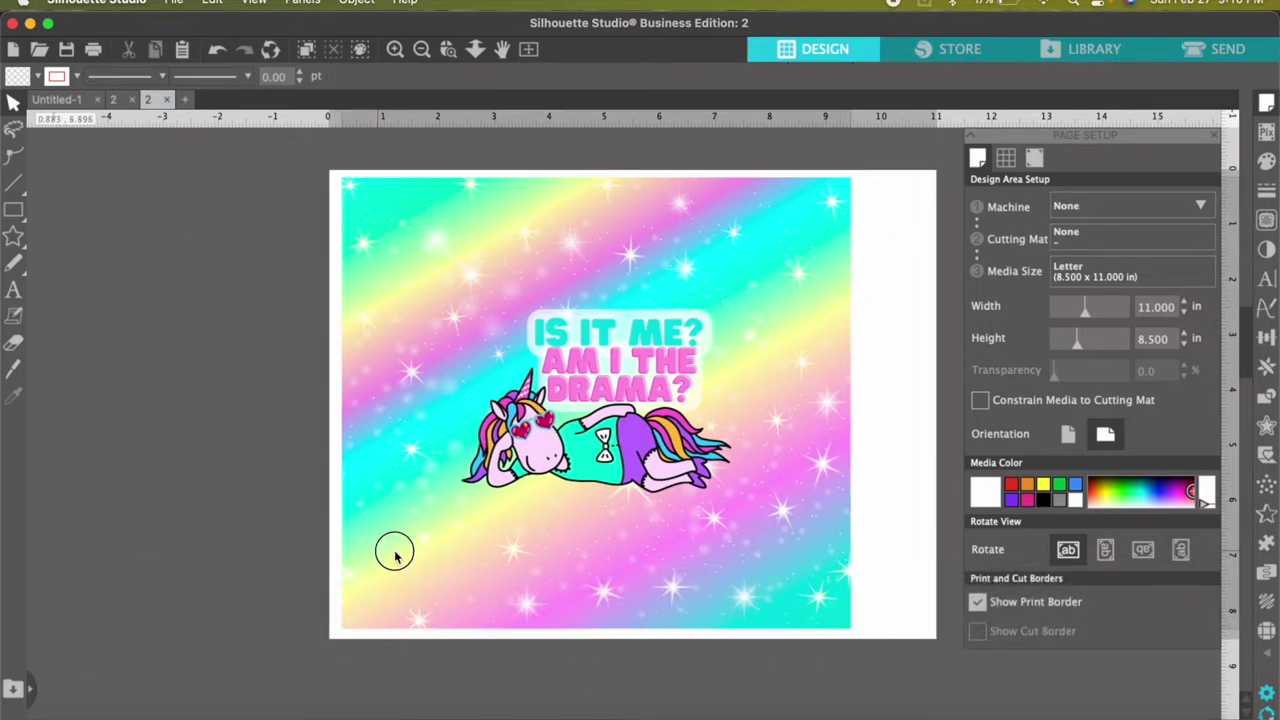
drag(394, 551, 416, 551)
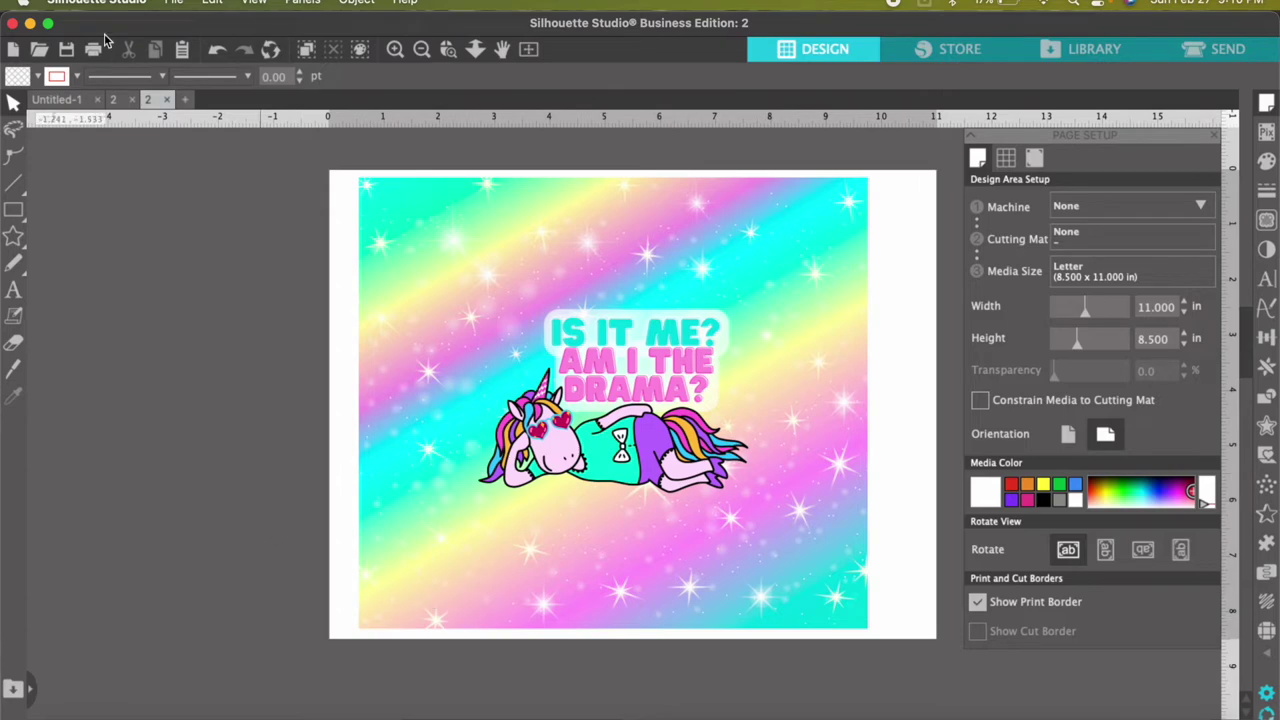
drag(498, 396, 480, 394)
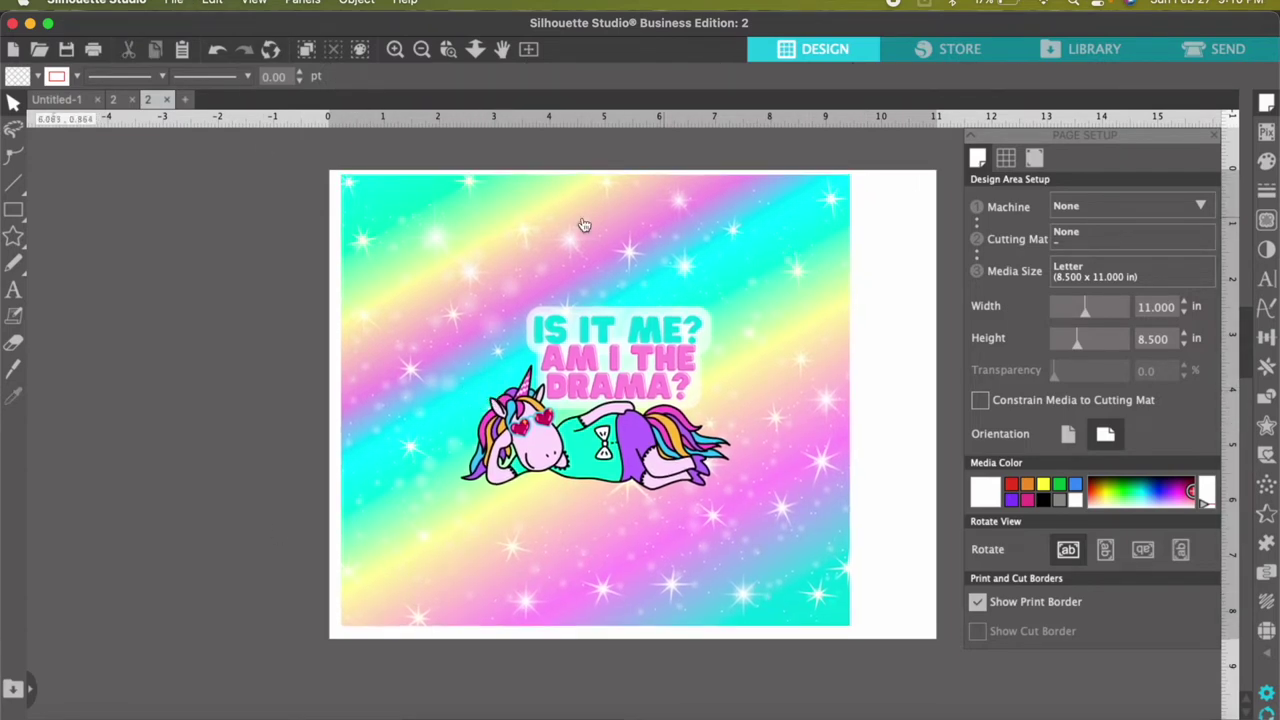
mouse_move(583, 221)
mouse_down()
mouse_move(571, 220)
mouse_move(586, 217)
mouse_up()
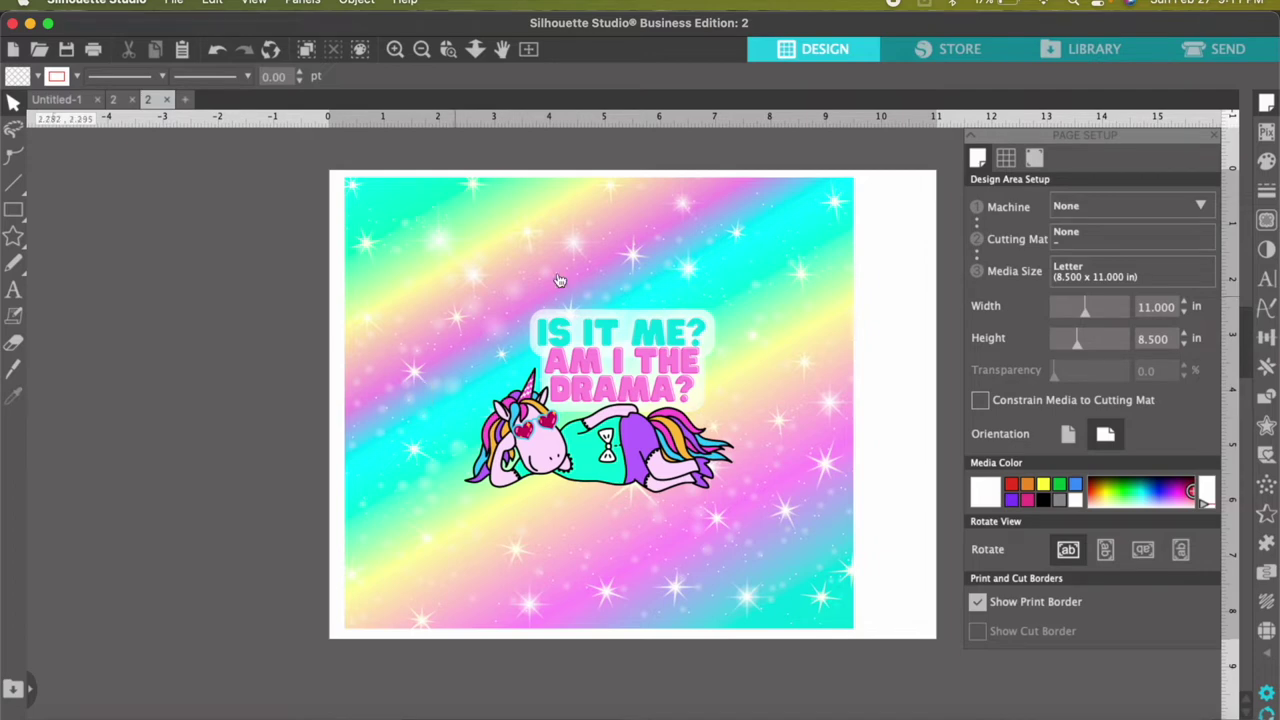
Flip the unicorn image horizontally to mirror it for sublimation
click(531, 369)
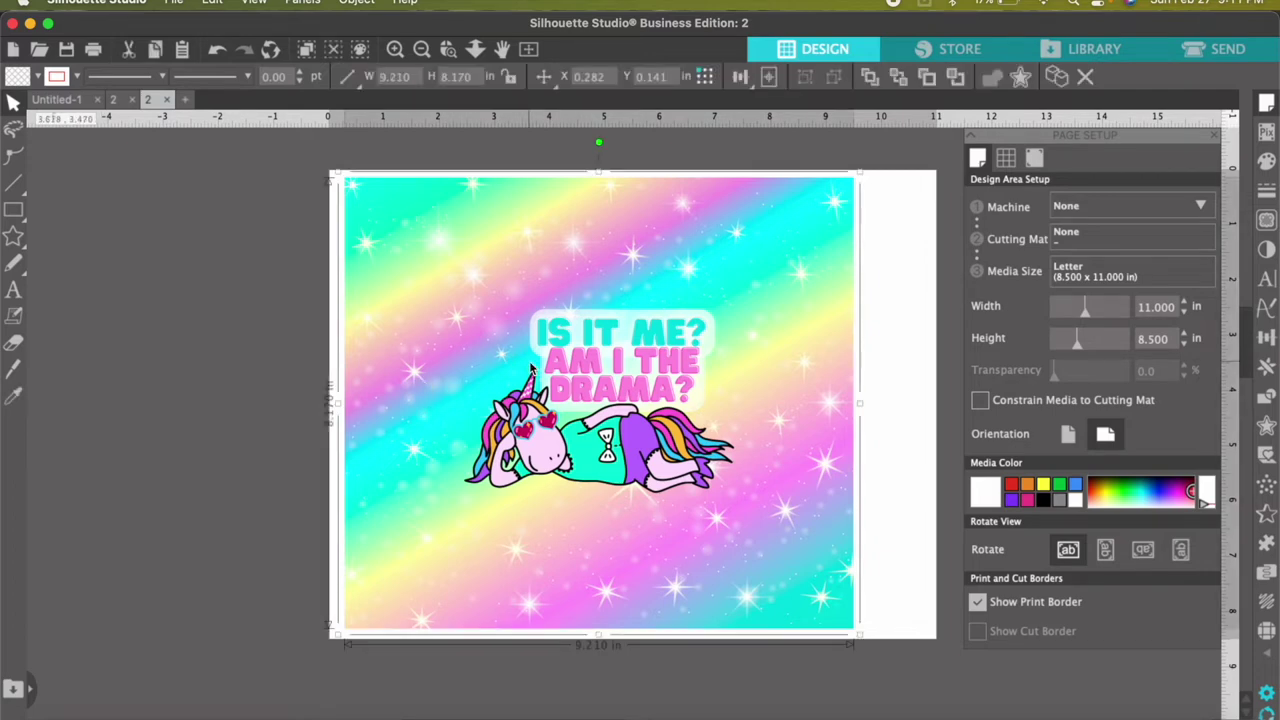
right_click(531, 369)
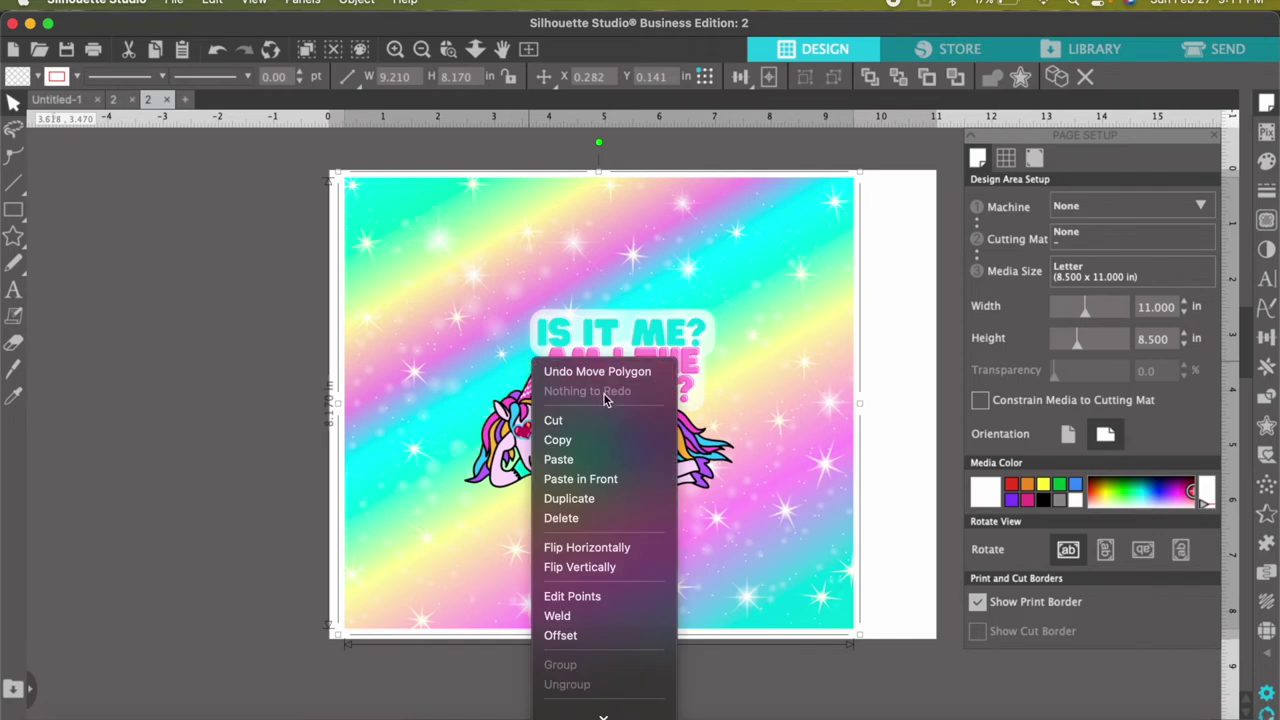
click(466, 410)
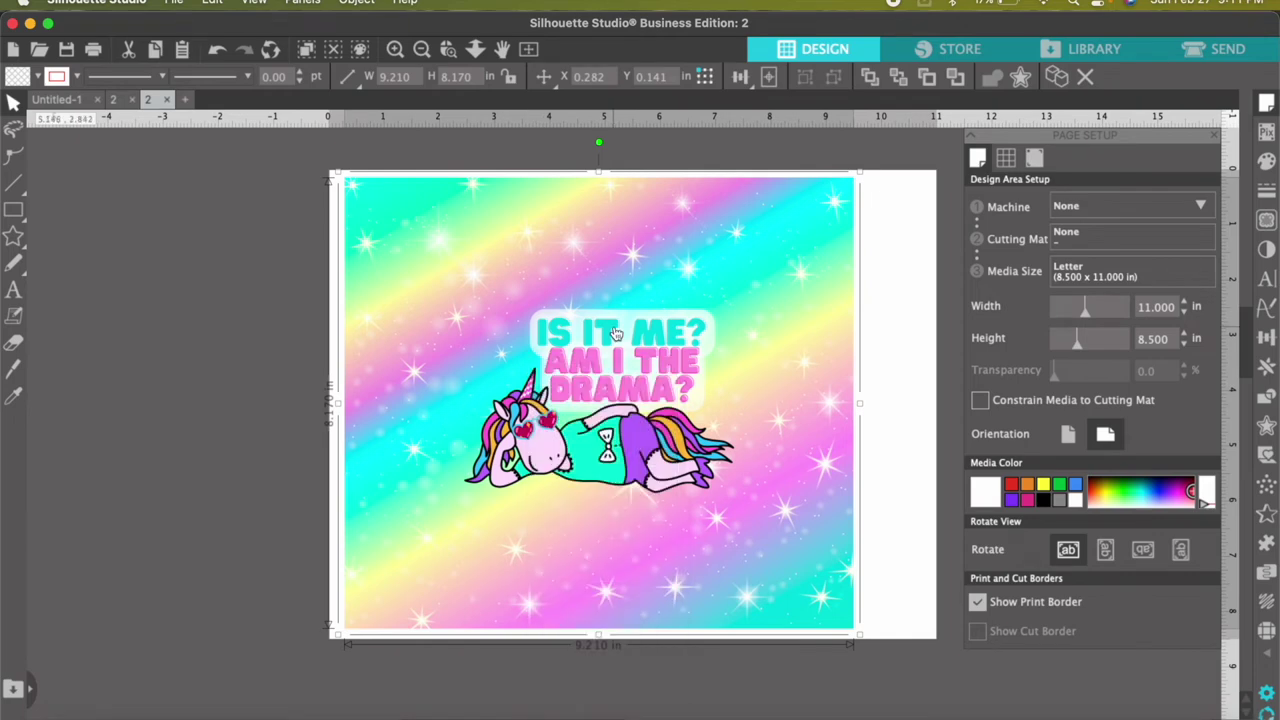
right_click(588, 268)
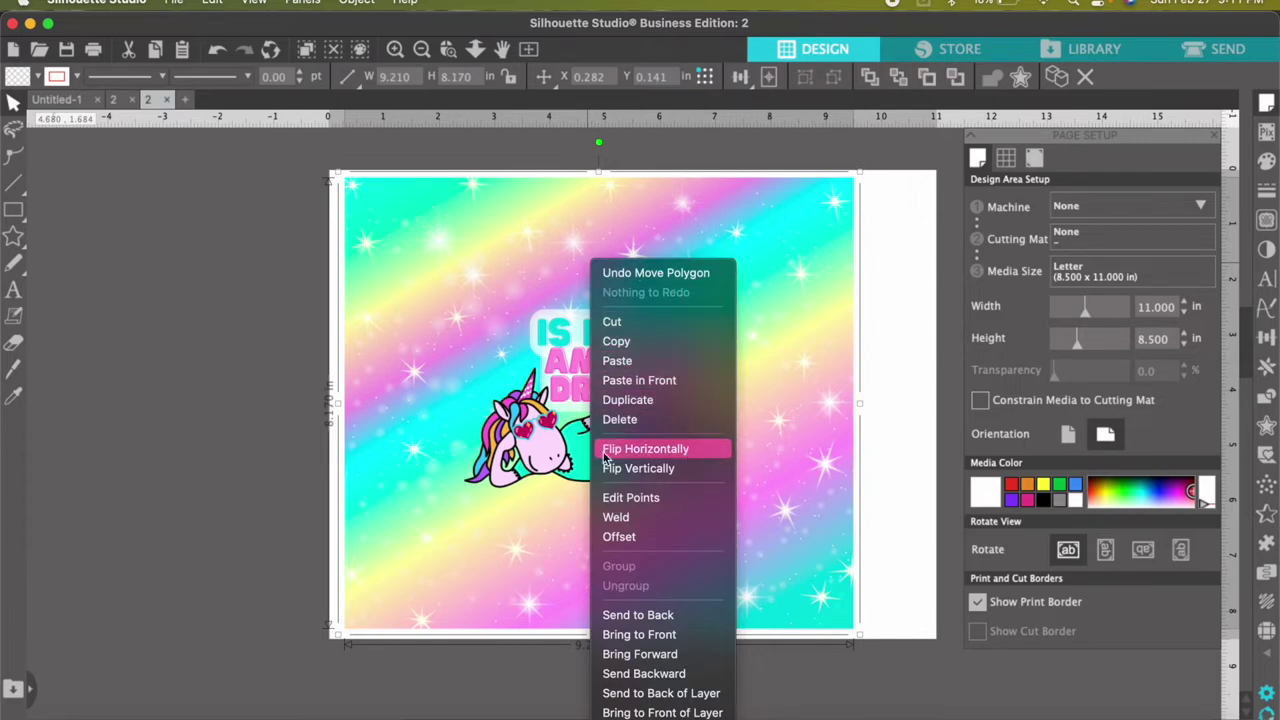
click(687, 453)
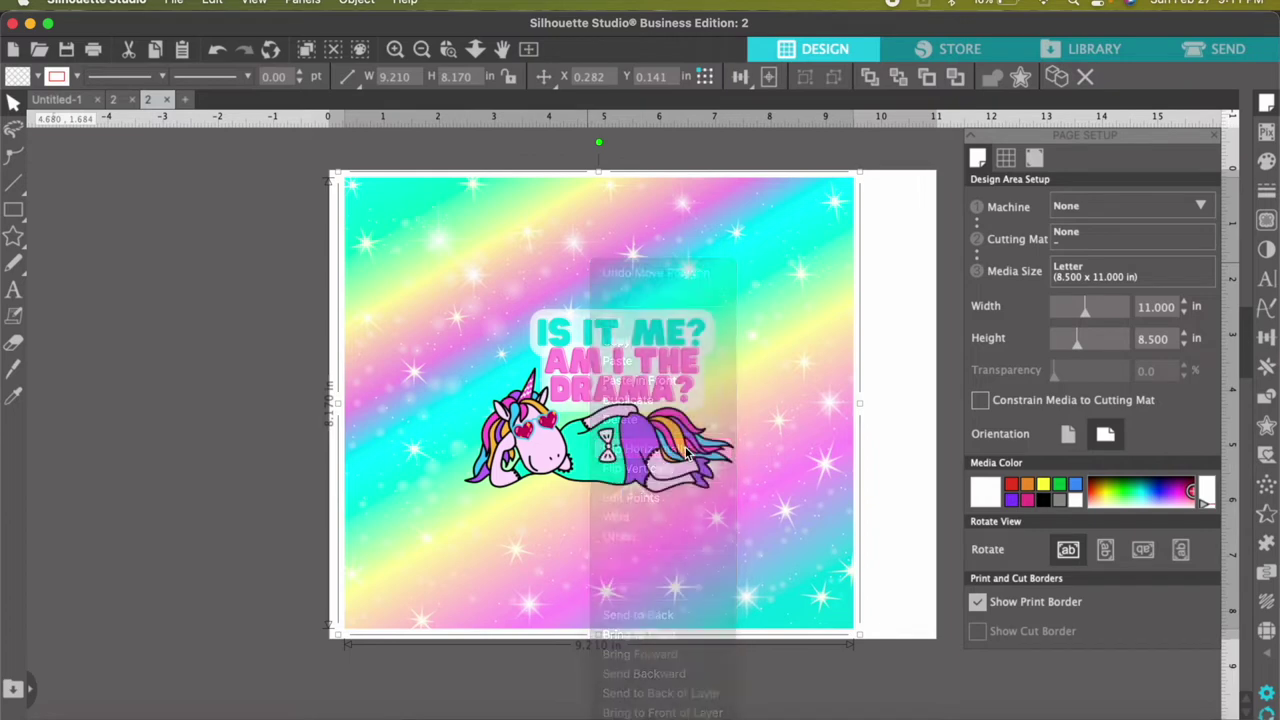
click(224, 456)
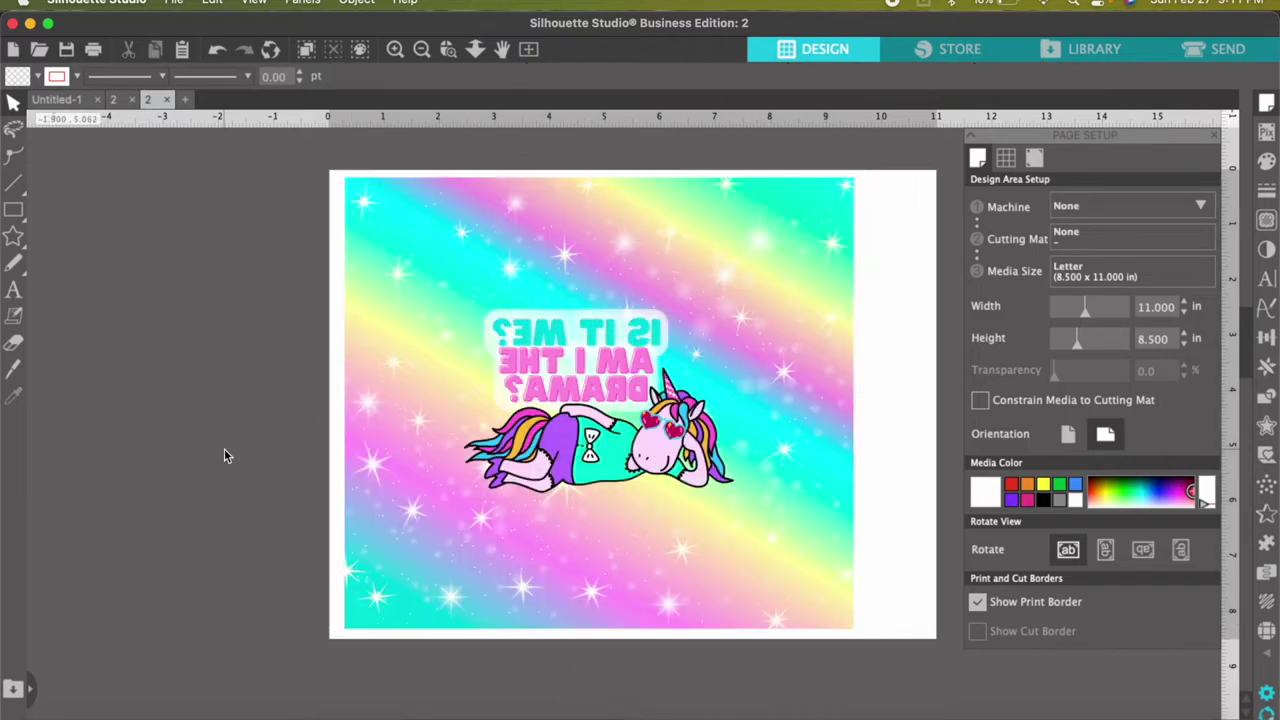
Realign the mirrored image within the page's left edge at about X 0.15 in and Y 0.16 in
drag(637, 452, 706, 480)
drag(478, 390, 408, 357)
drag(562, 446, 558, 451)
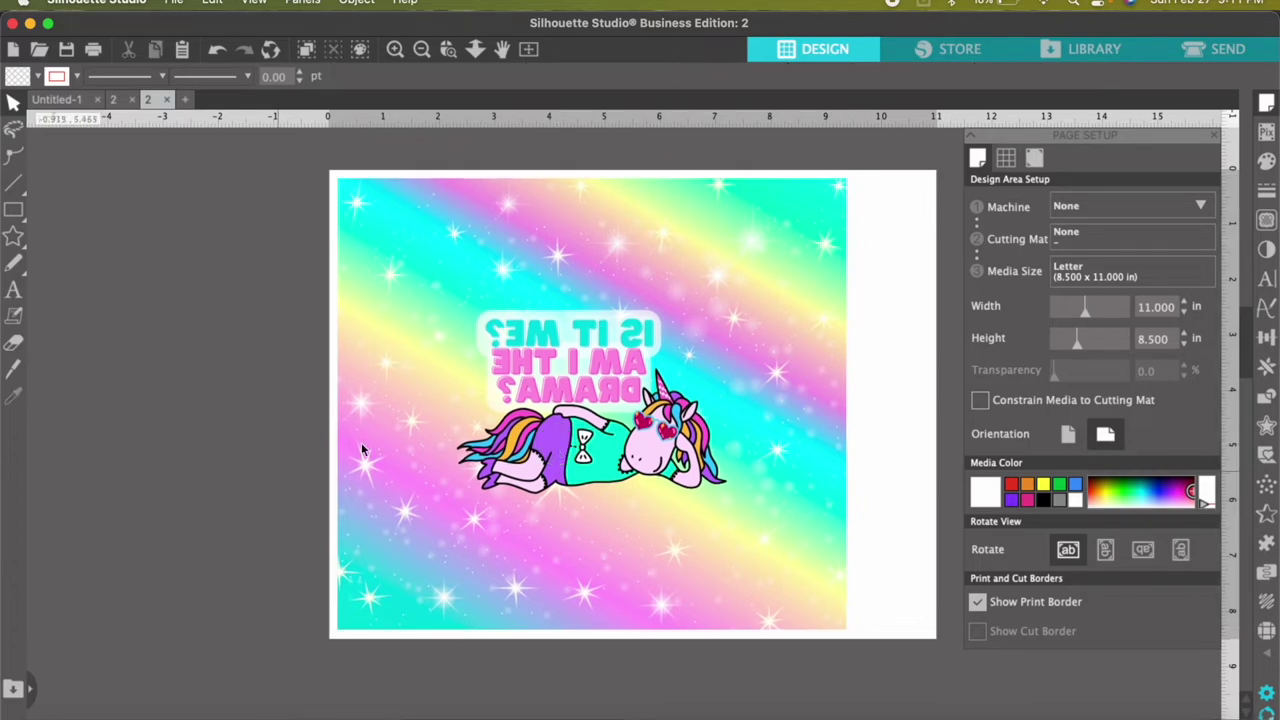
click(394, 451)
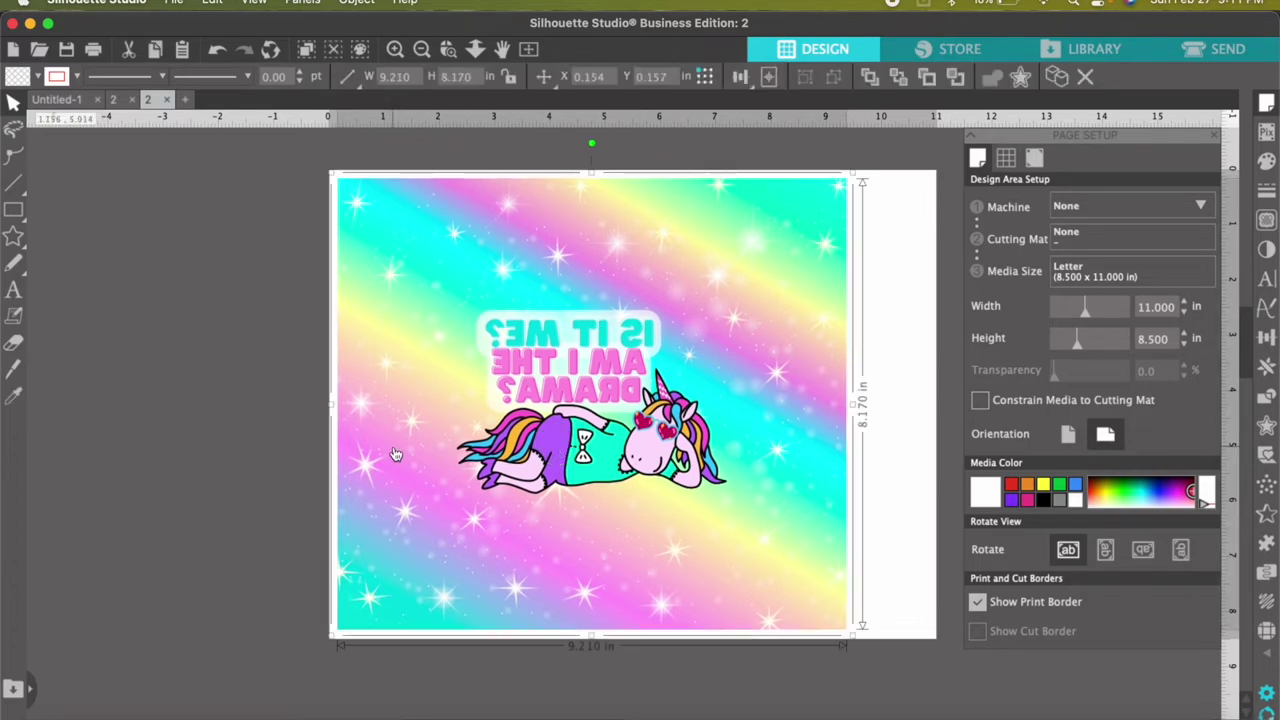
click(249, 472)
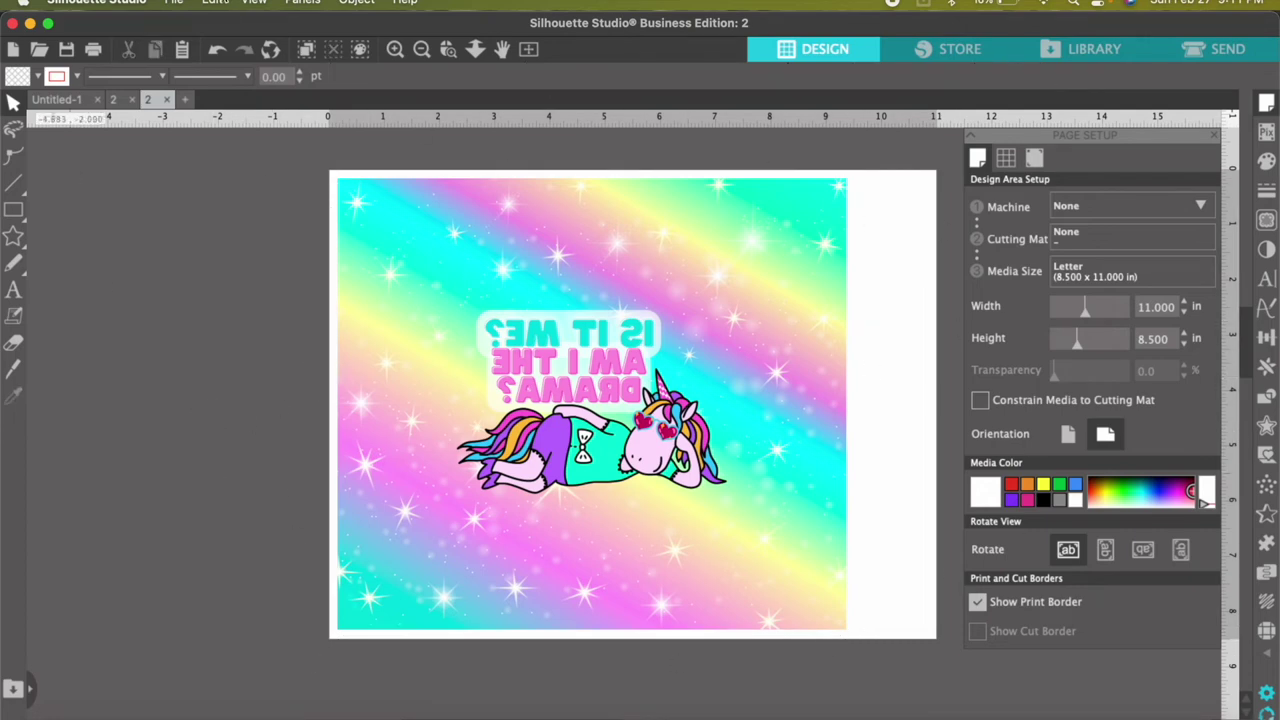
Review the whole page in the print preview and print one copy on the EPSON ET-2760 SUB with the Best Quality preset
click(175, 4)
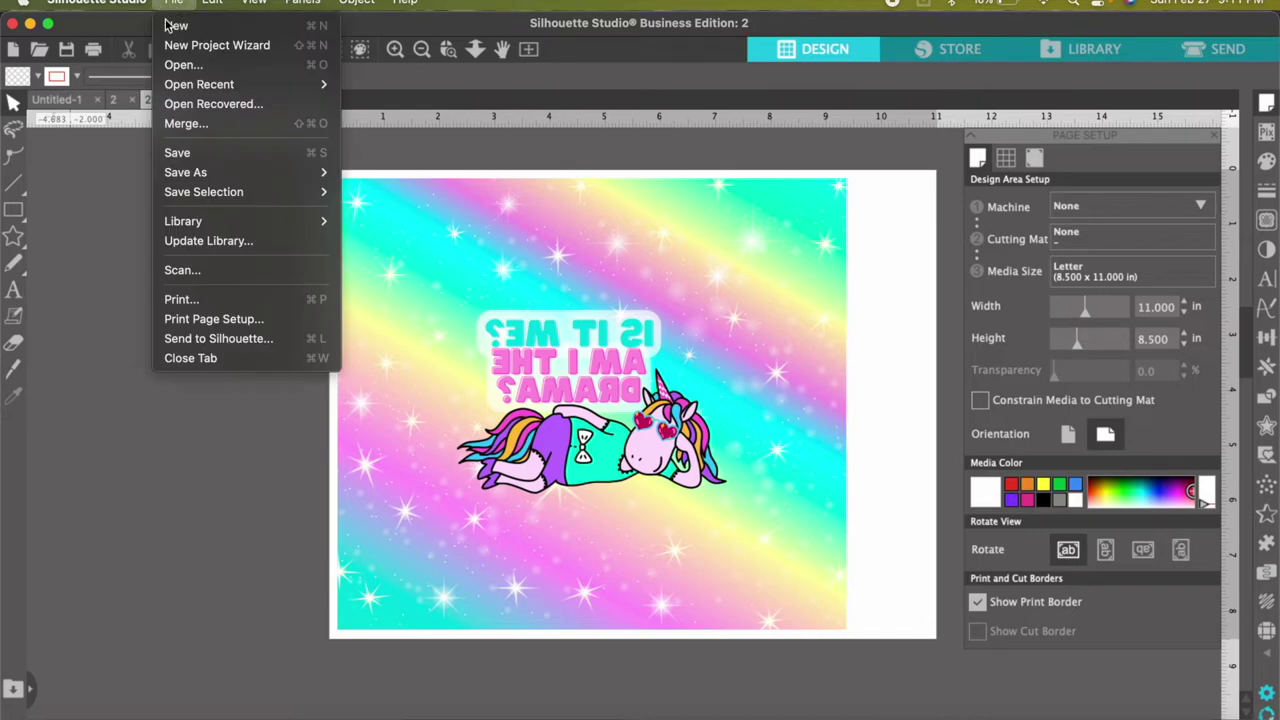
click(232, 300)
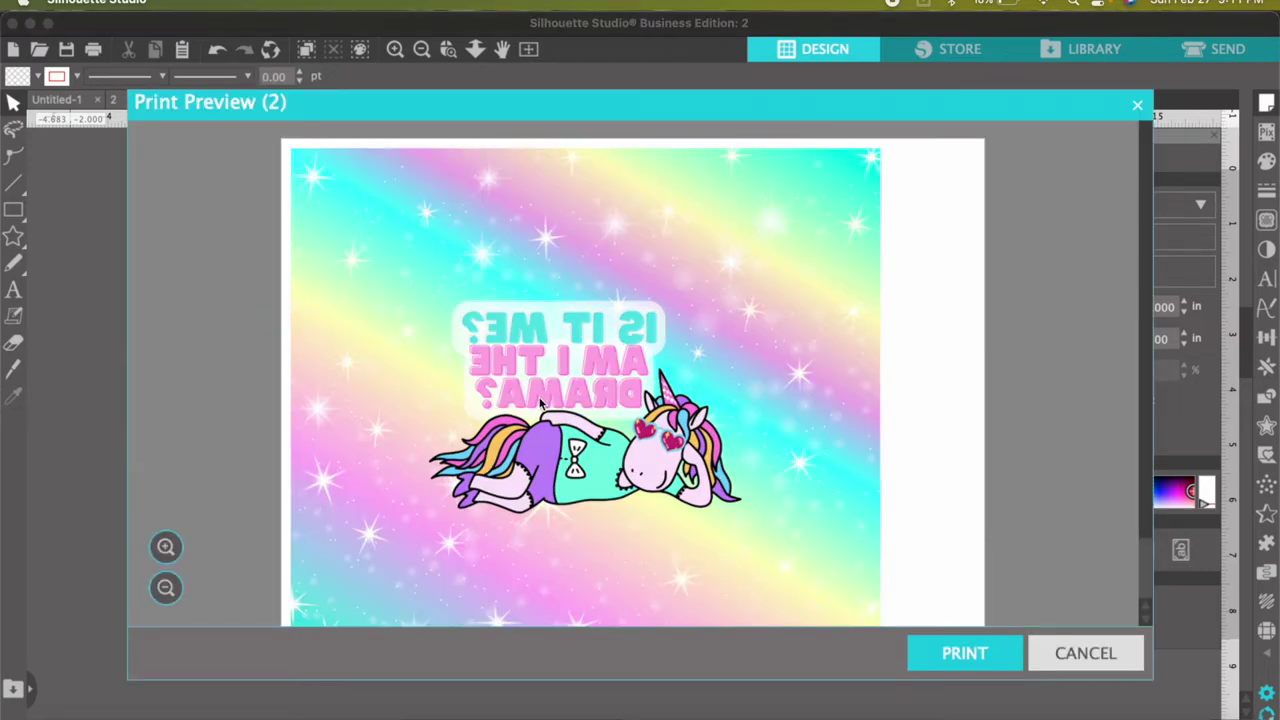
scroll(540, 403, down, 3)
click(166, 587)
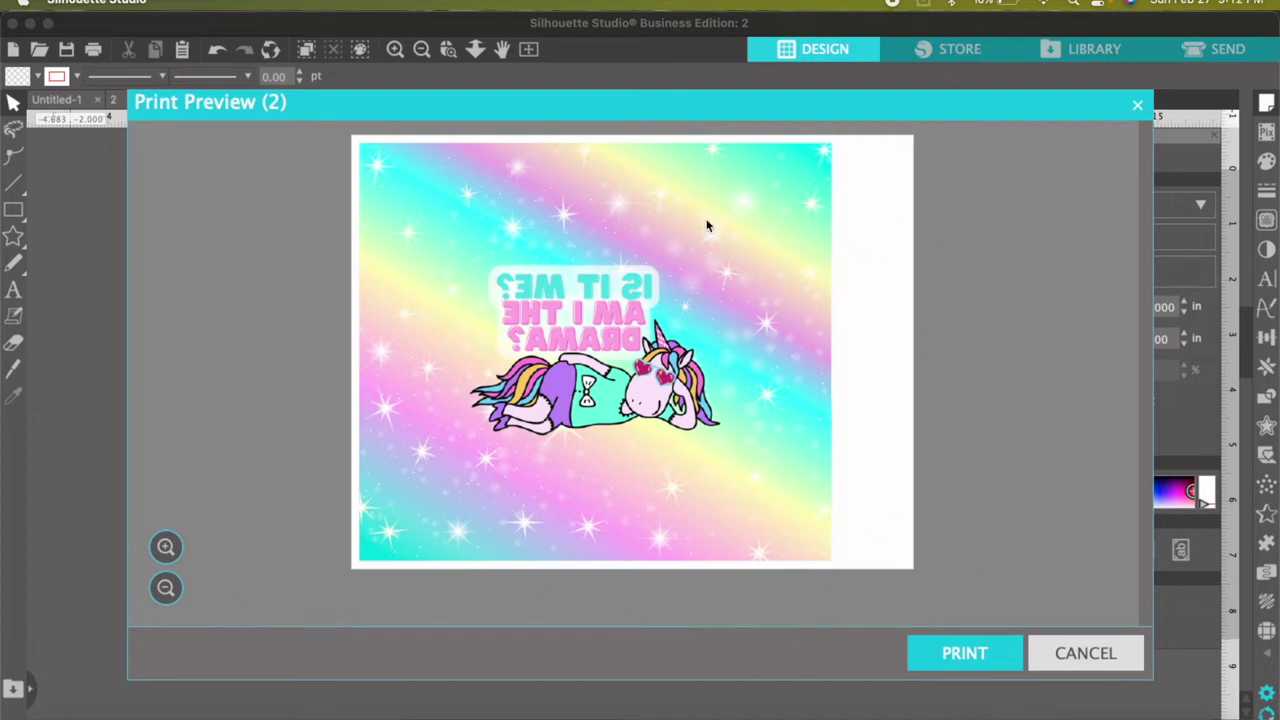
click(952, 655)
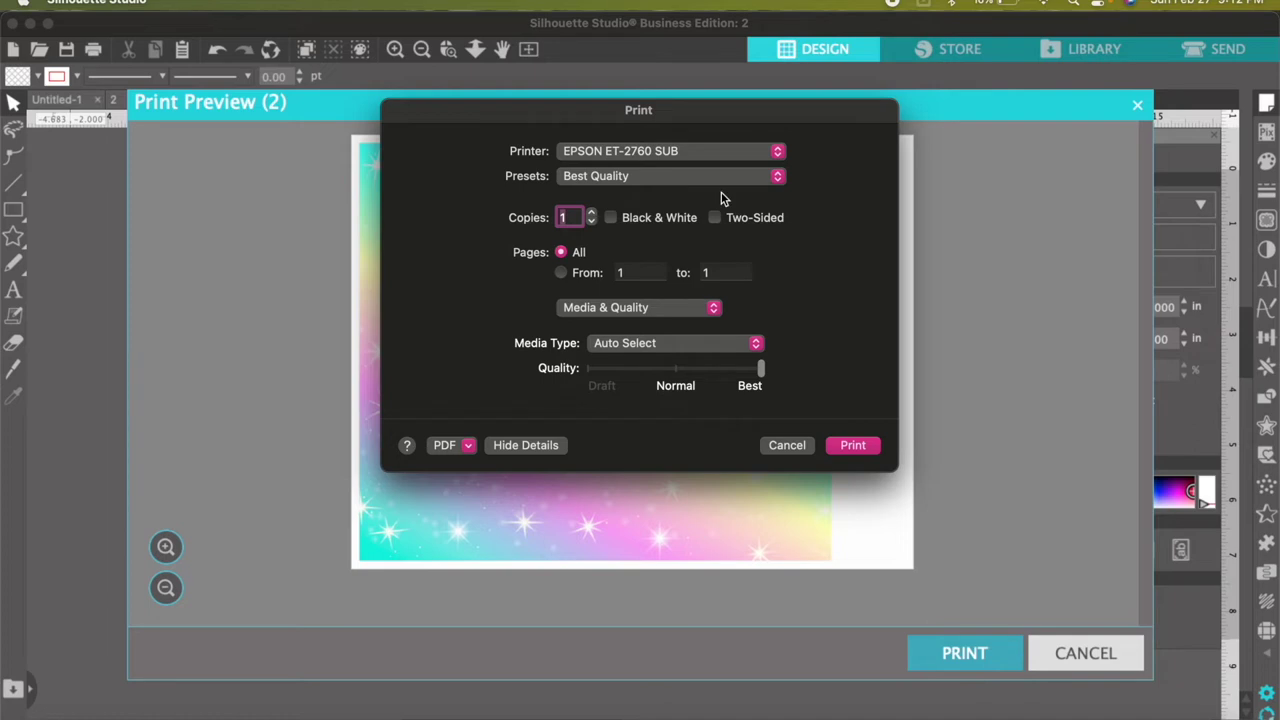
click(852, 445)
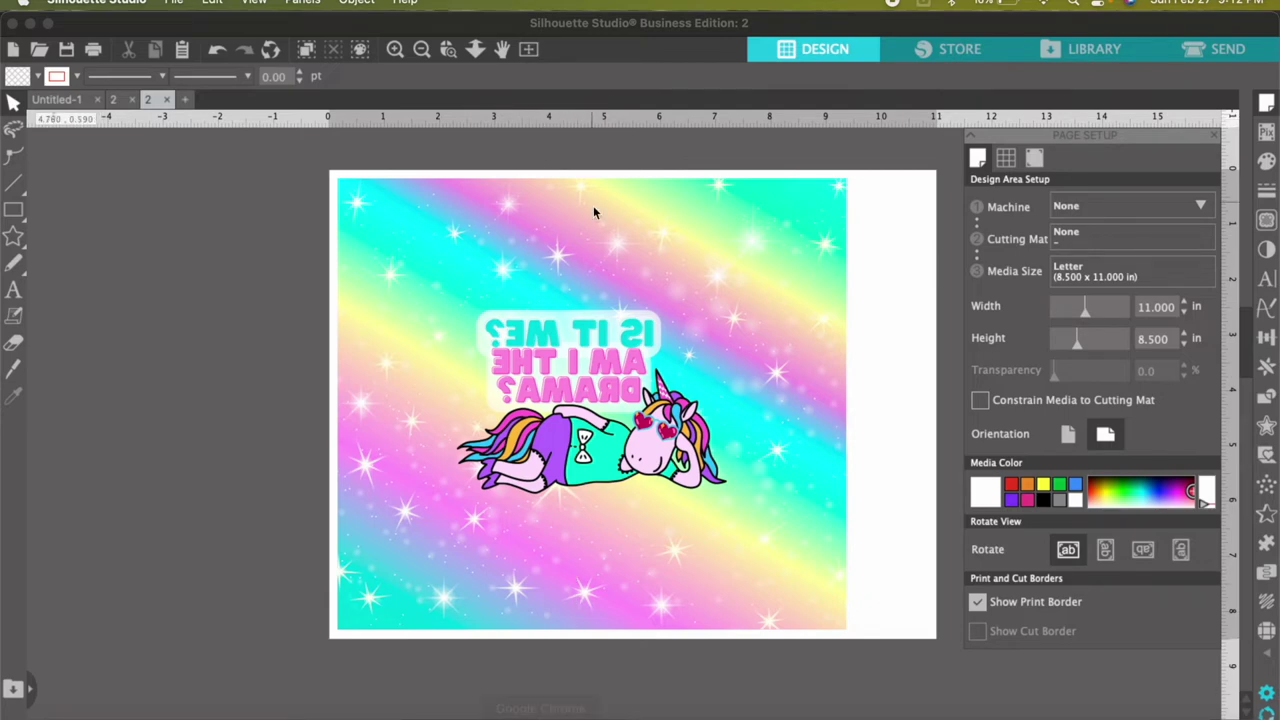
click(213, 557)
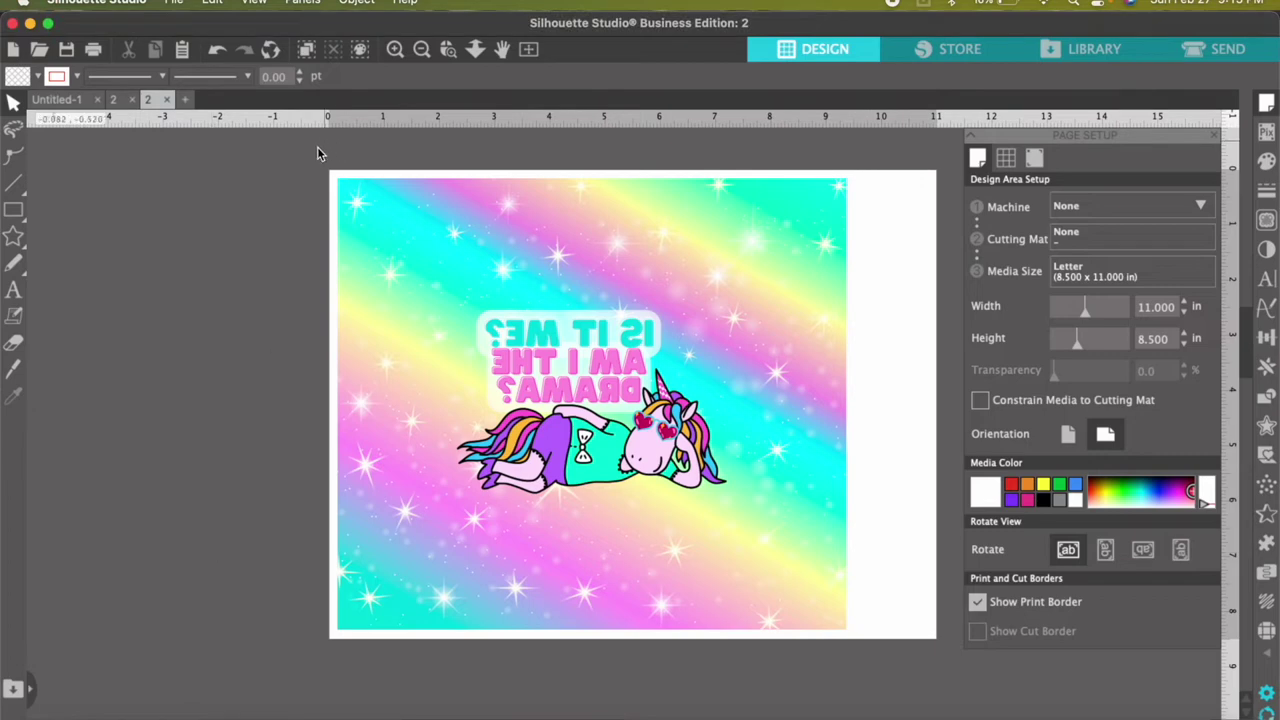
click(334, 264)
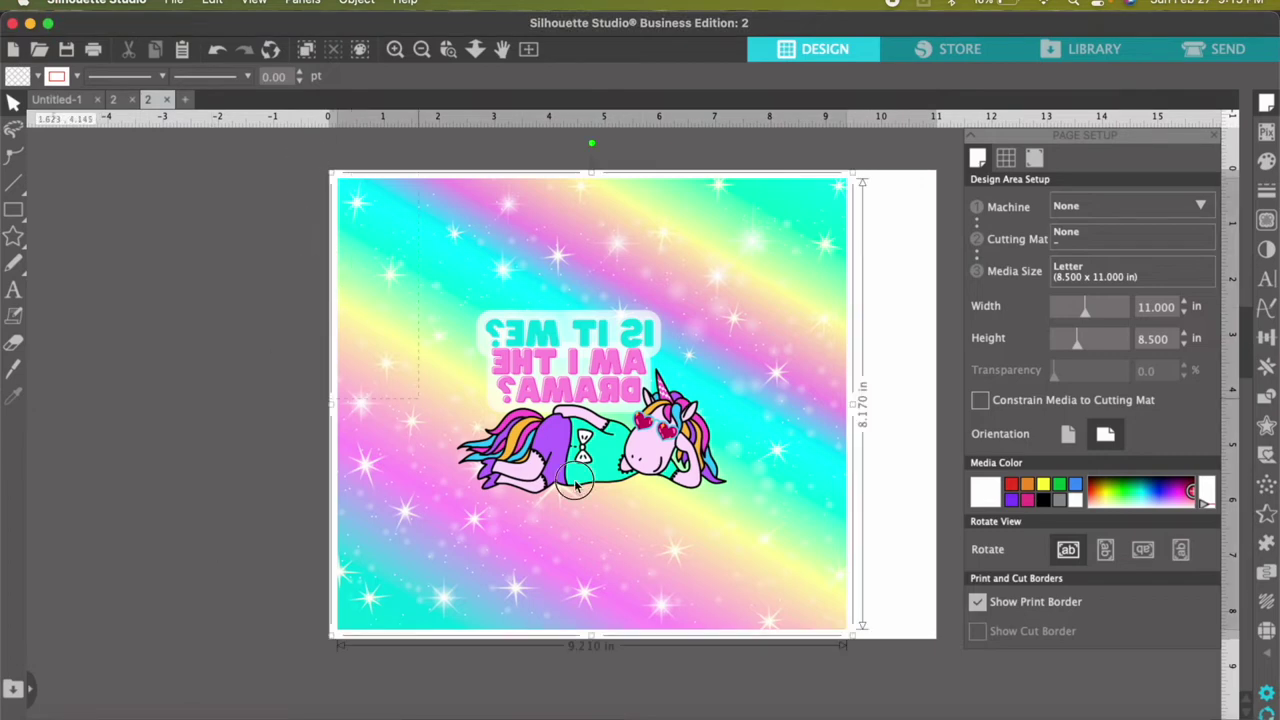
click(868, 632)
click(853, 192)
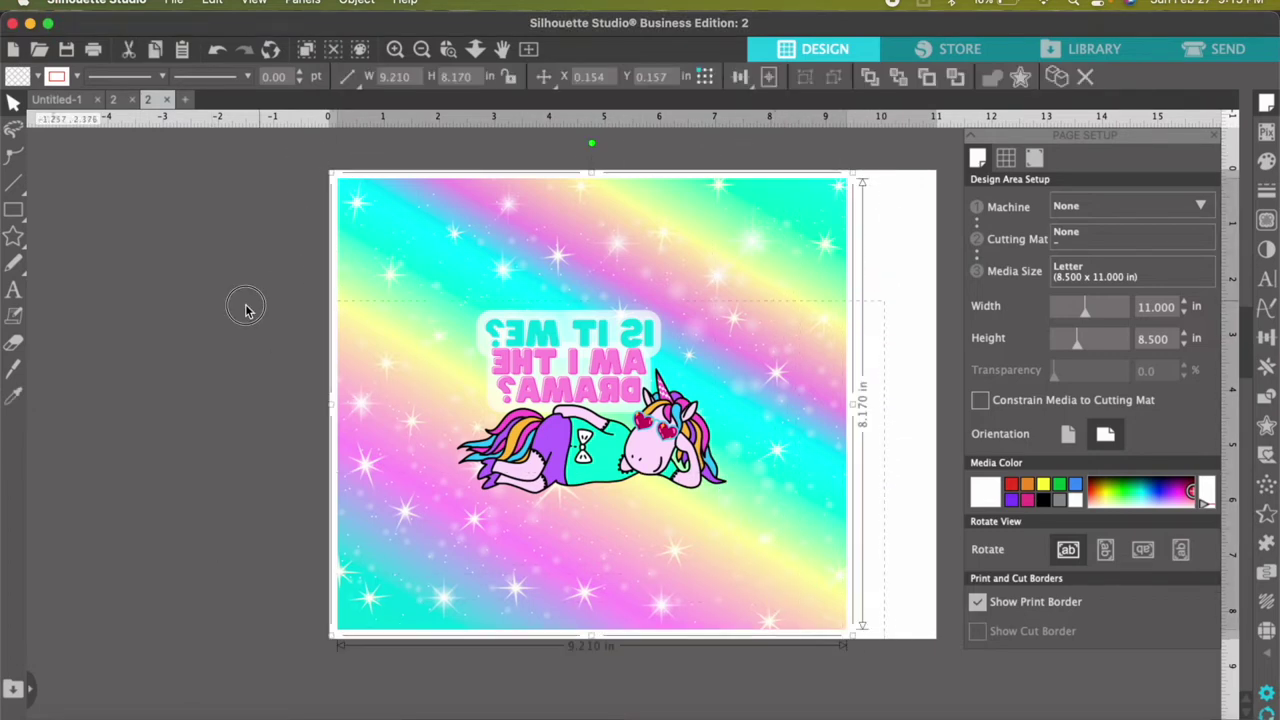
click(245, 302)
click(312, 366)
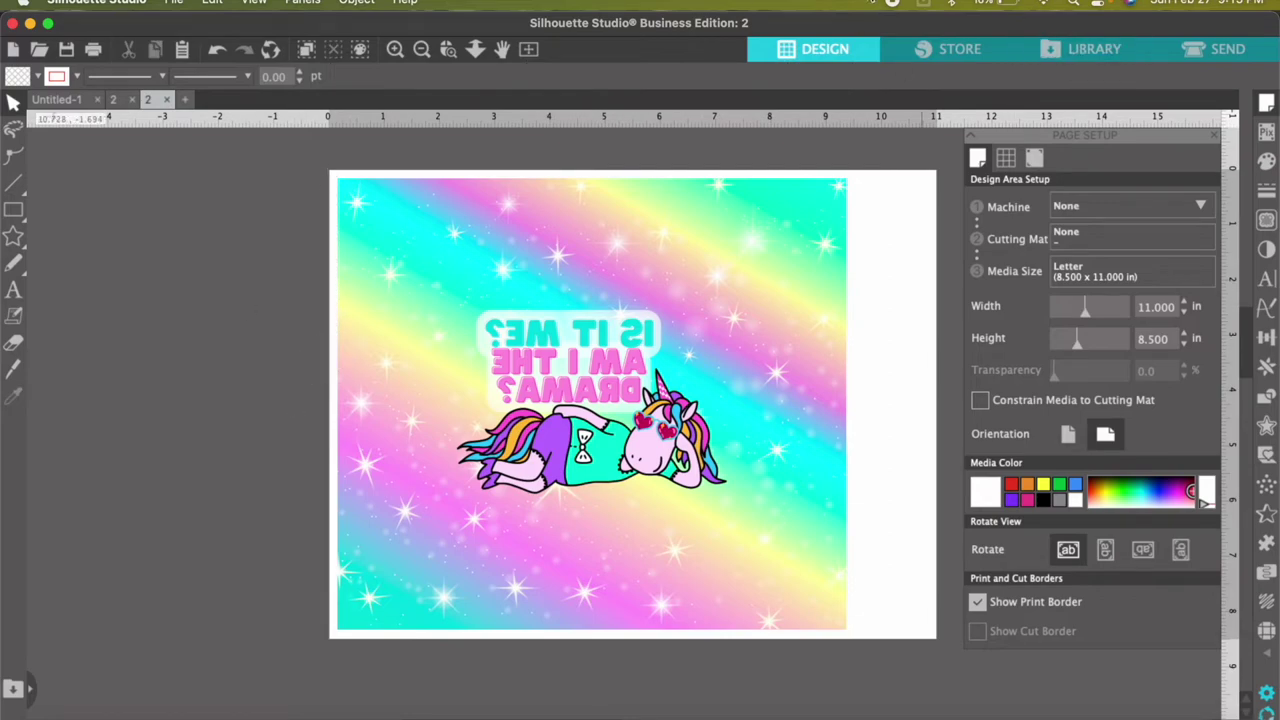